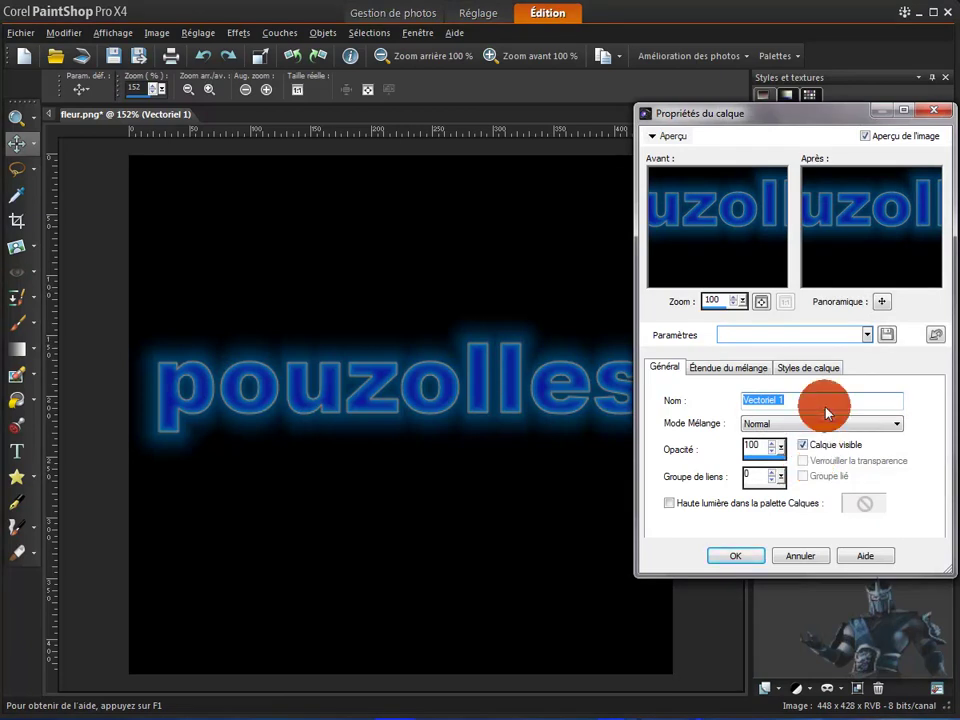
Turn off the inner glow (Lueur interne) in the layer styles of the text layer Vectoriel 1
left_click(812, 368)
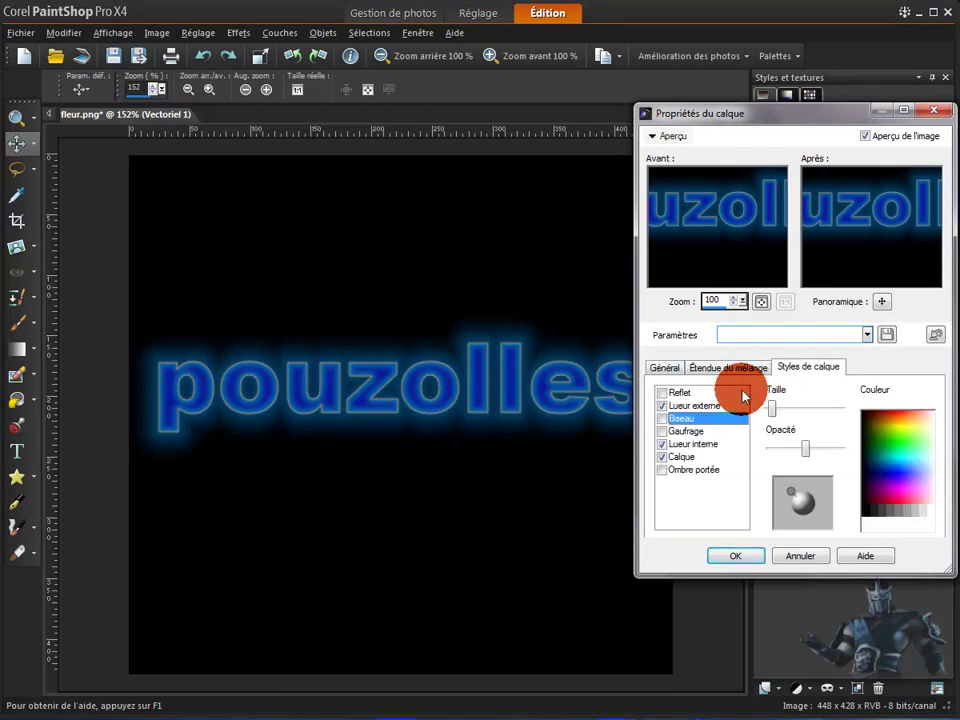
left_click(663, 448)
left_click(661, 457)
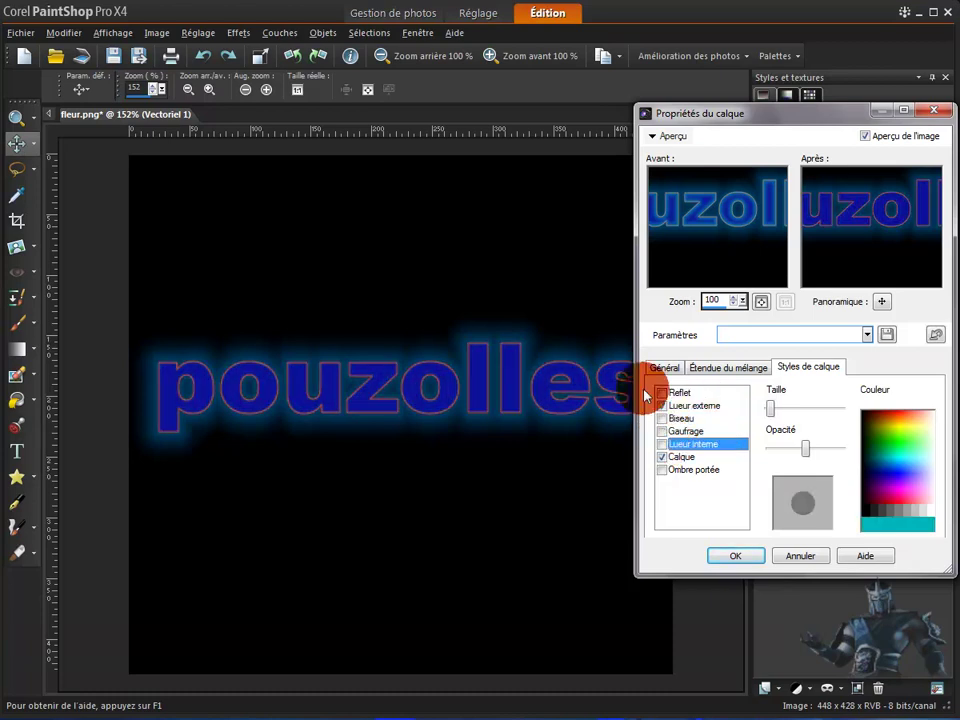
Try the Gaufrage style on the text, moving its size to mid-range and slightly raising its opacity
left_click(663, 438)
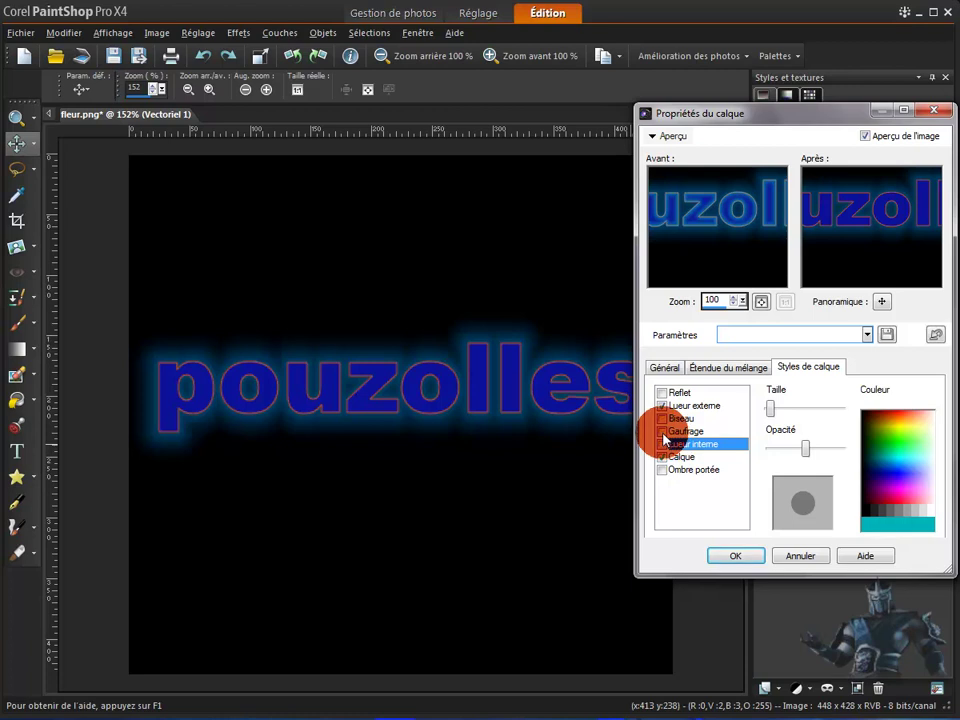
left_click(662, 431)
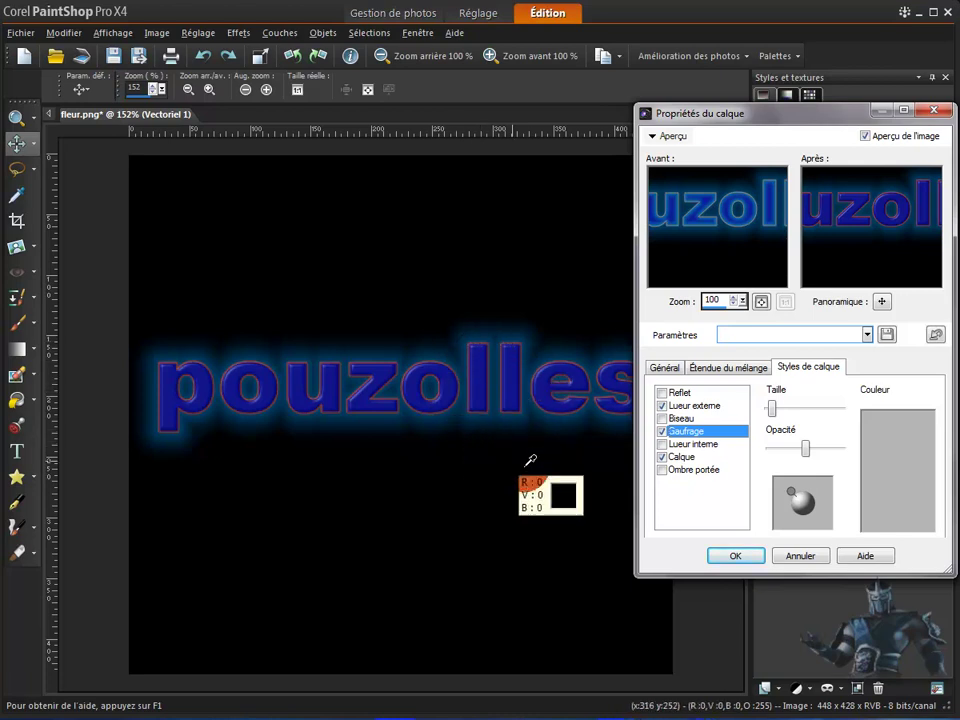
left_click(713, 430)
left_click_drag(773, 408, 802, 411)
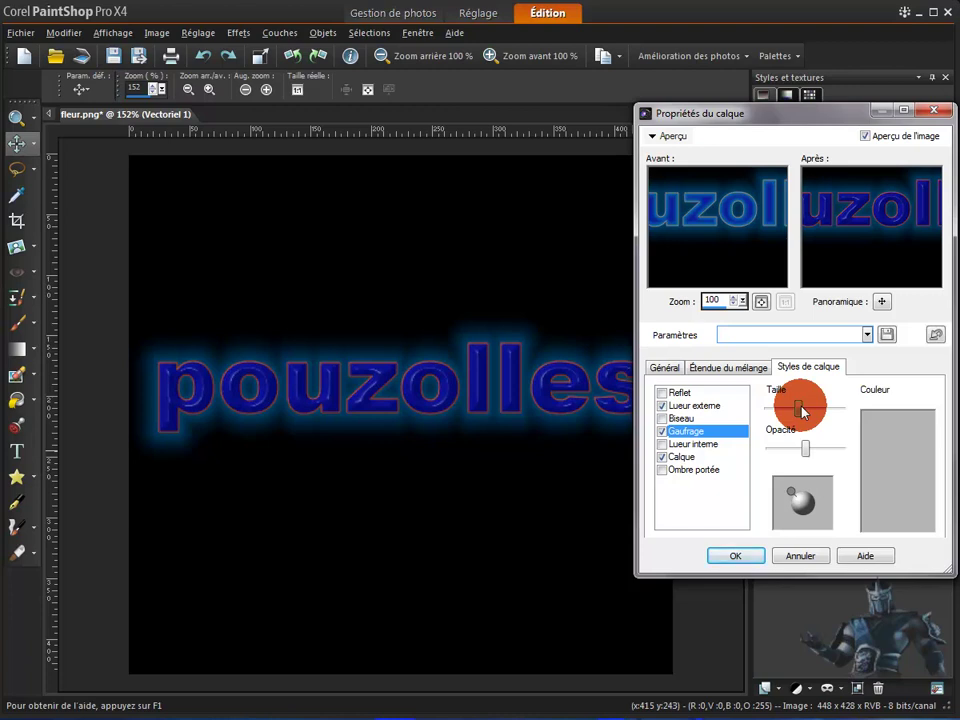
left_click(810, 452)
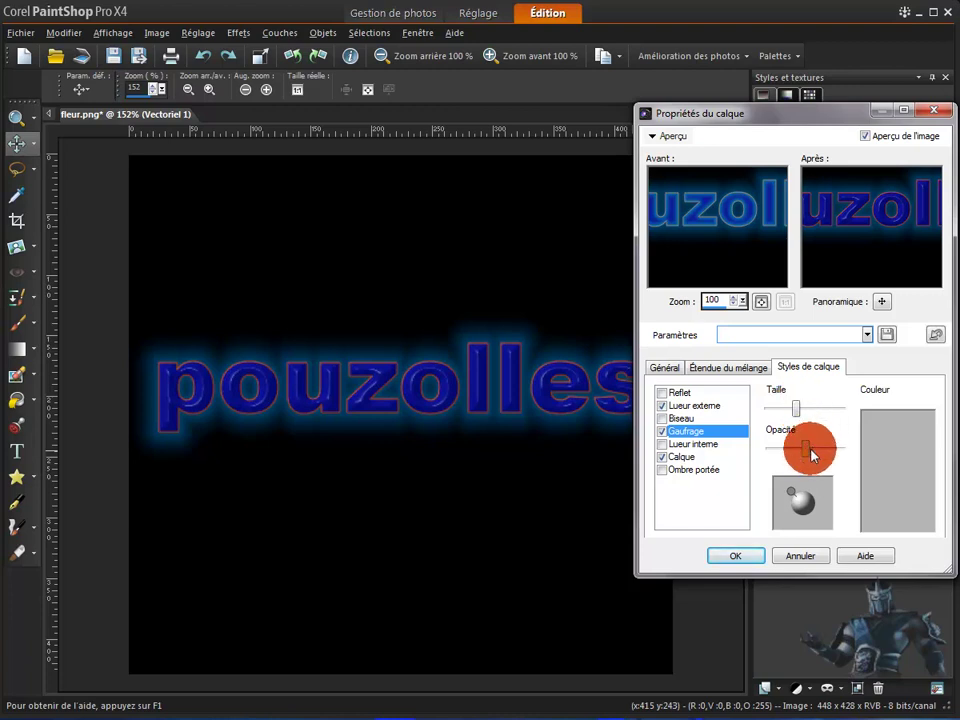
mouse_move(809, 457)
left_mouse_down()
mouse_move(792, 457)
mouse_move(814, 455)
left_mouse_up()
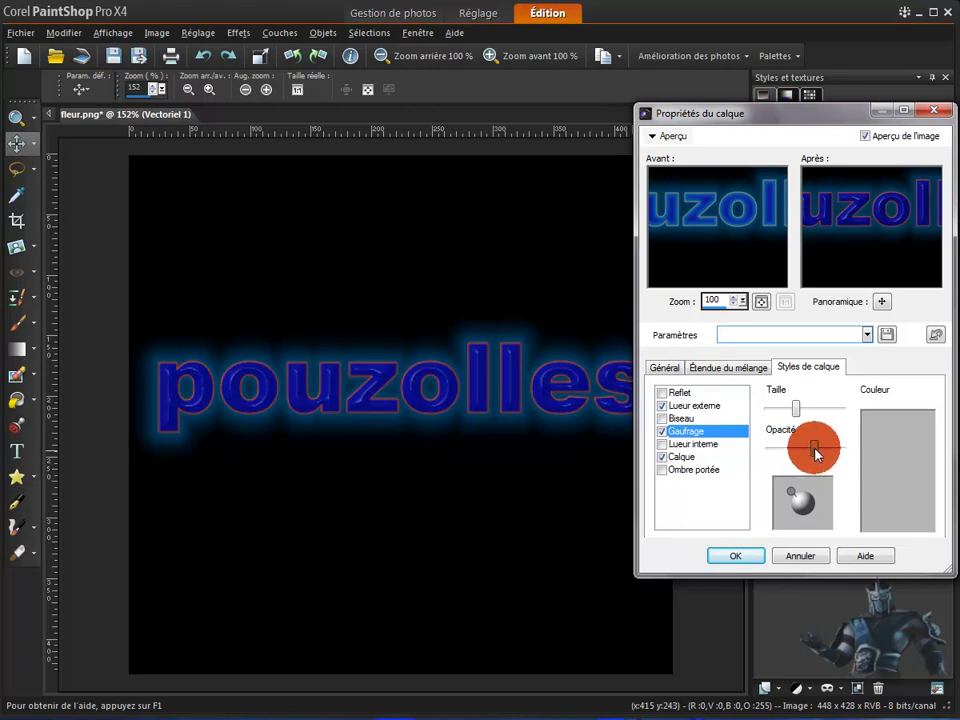
Move the Gaufrage light source to the lower left of the sphere and switch the Gaufrage style off
left_click(792, 491)
left_click_drag(790, 488, 785, 515)
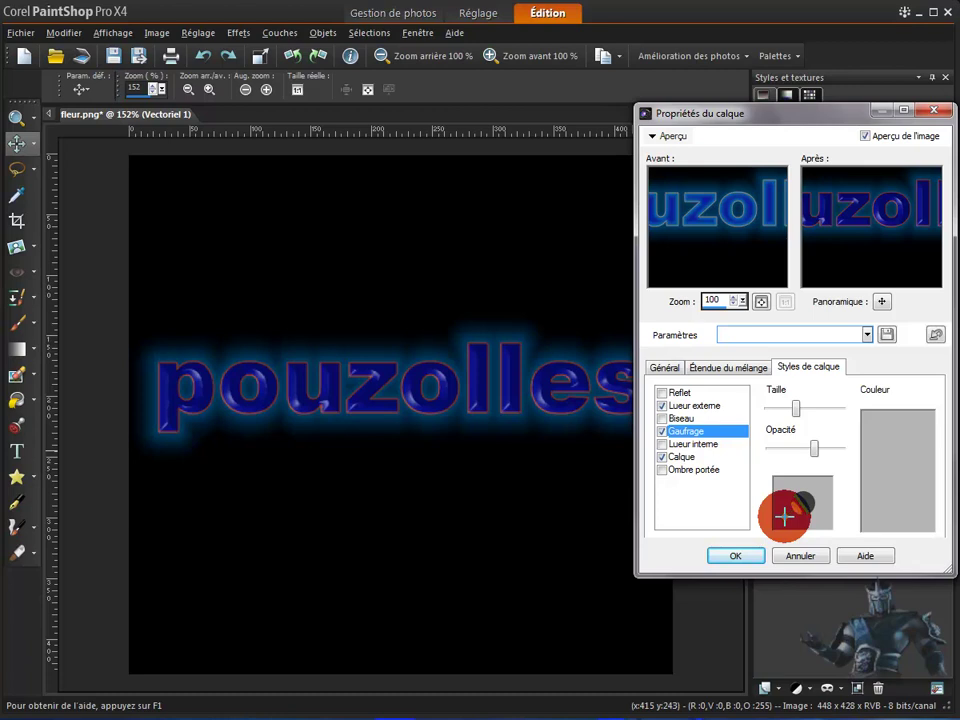
left_click(689, 430)
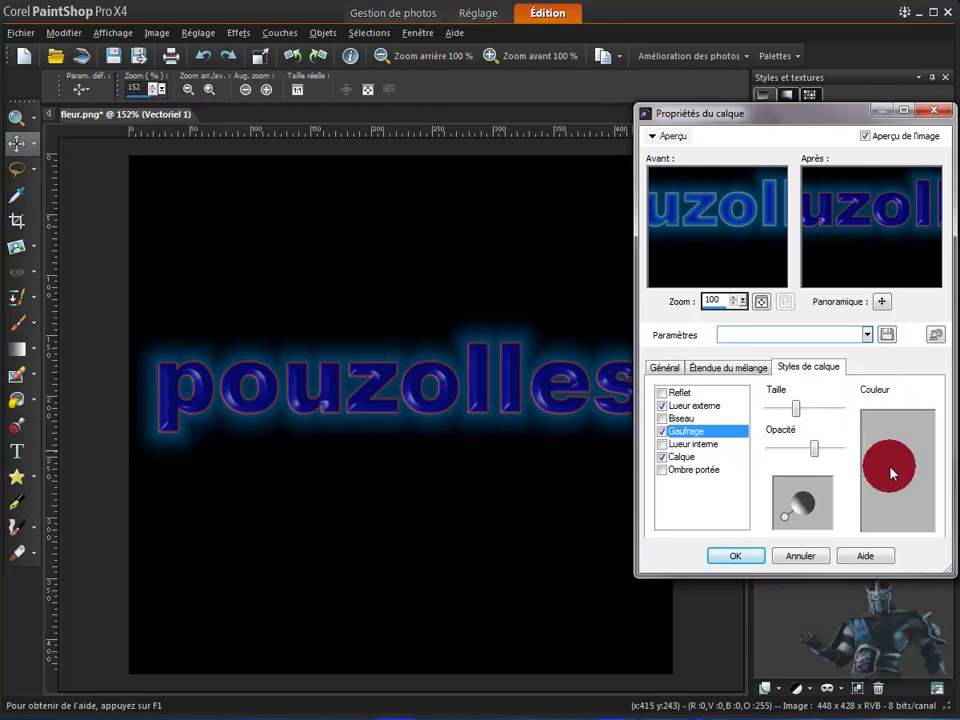
left_click(661, 431)
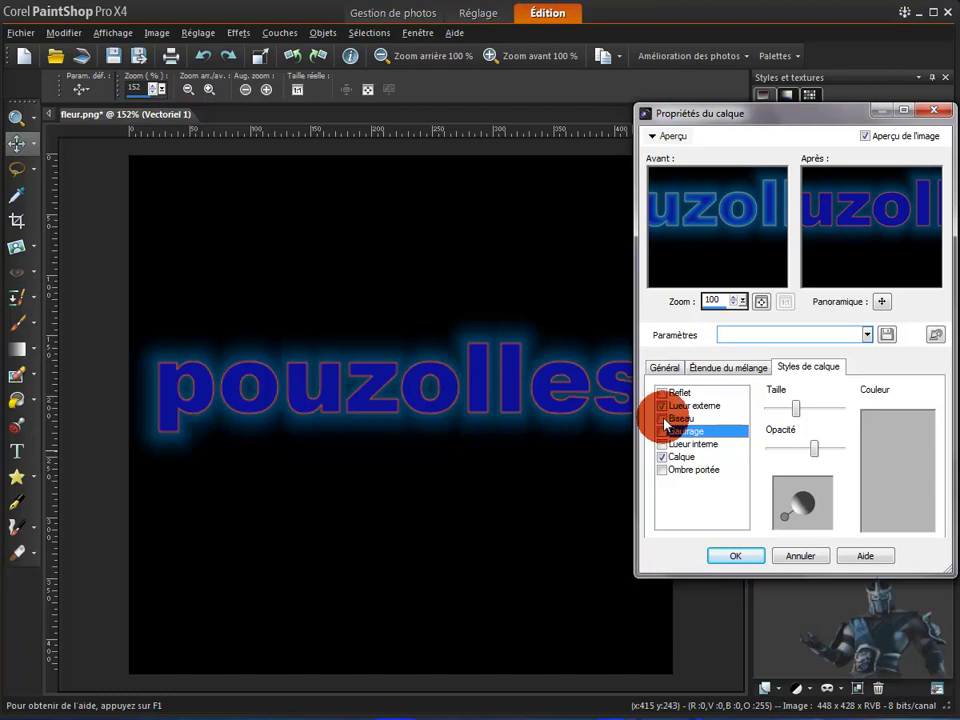
Enable the Biseau style on the text with a size near the maximum and a reduced opacity
left_click(665, 420)
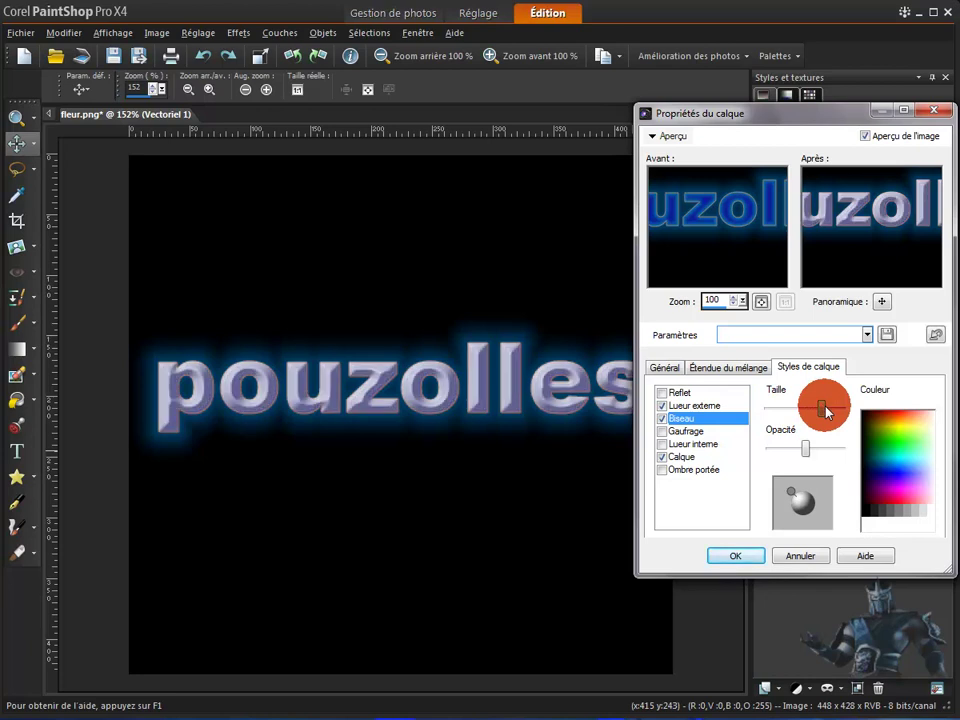
left_click_drag(826, 411, 837, 412)
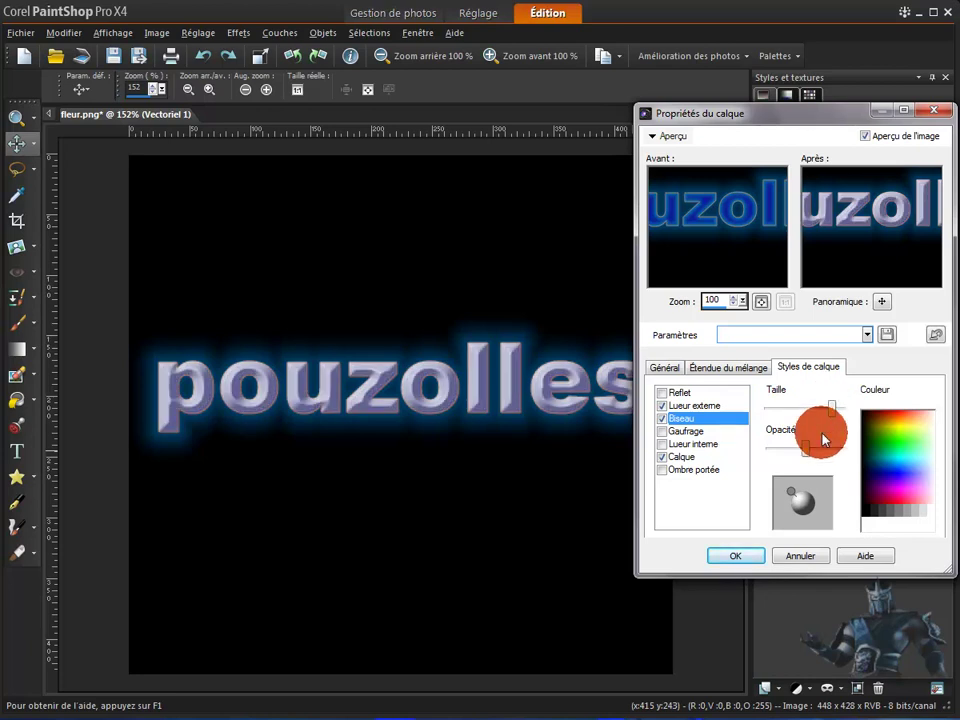
left_click_drag(809, 456, 793, 452)
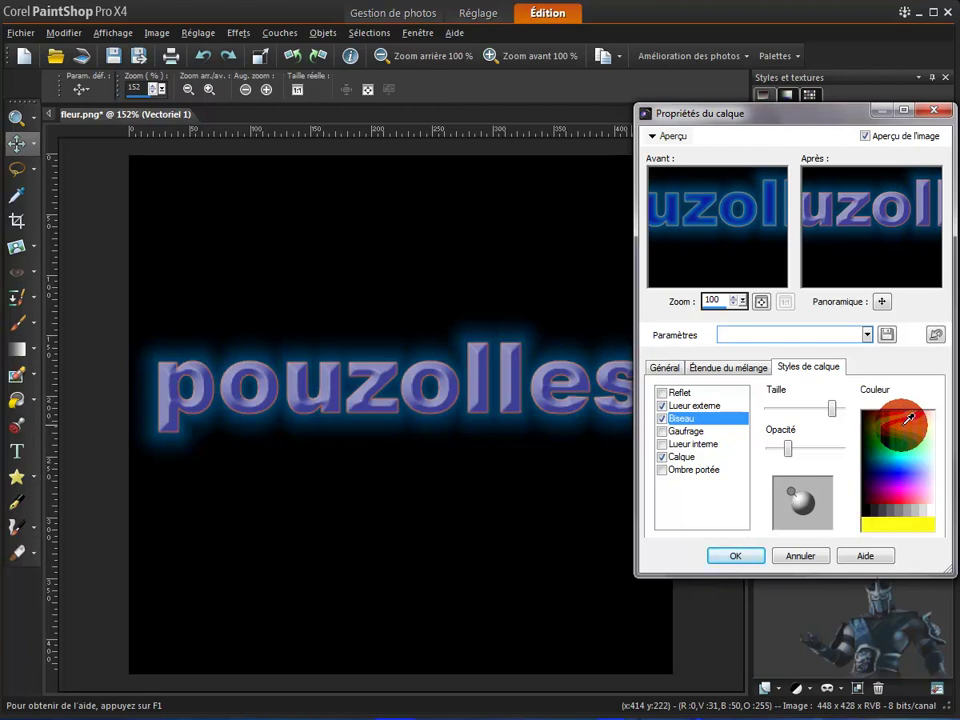
Try yellow, dark green, bright green, dark red, pink and magenta-pink as the bevel colour
left_click(909, 418)
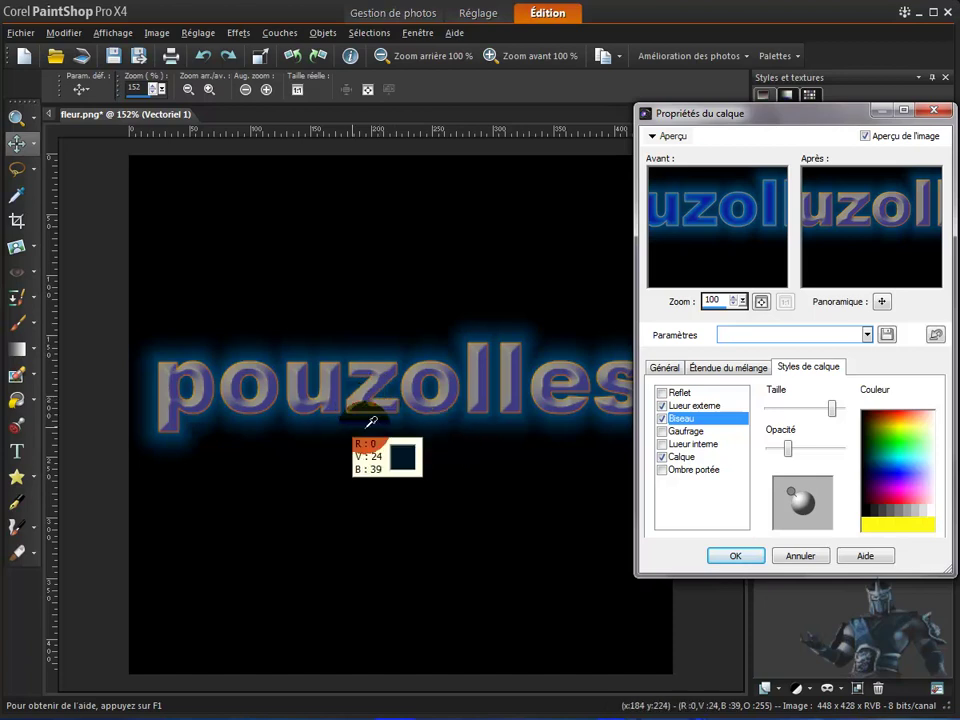
left_click(884, 436)
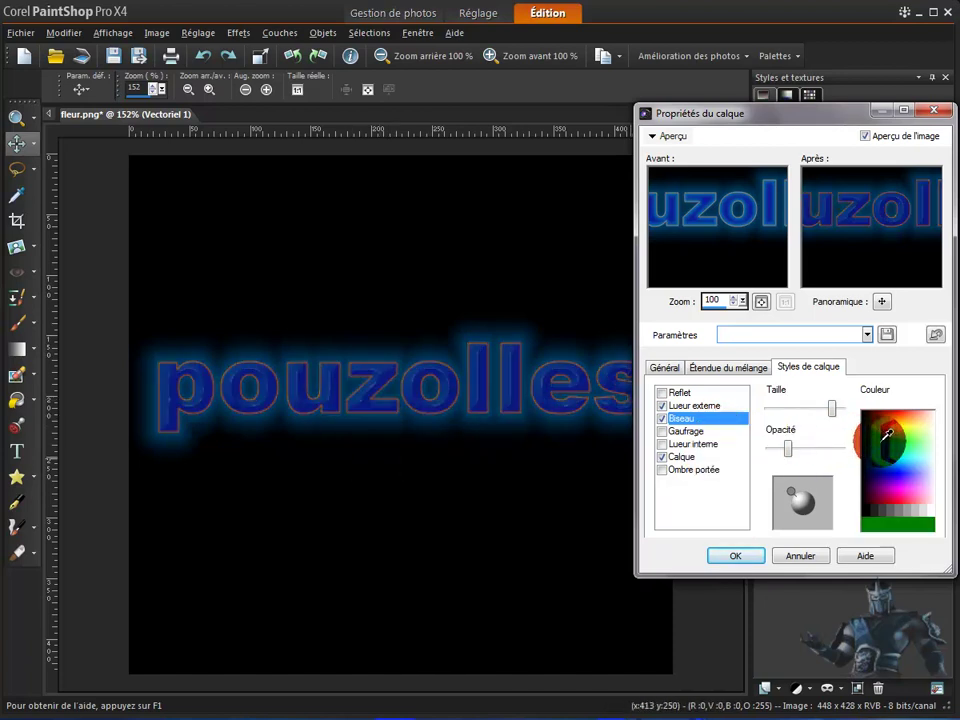
left_click(902, 432)
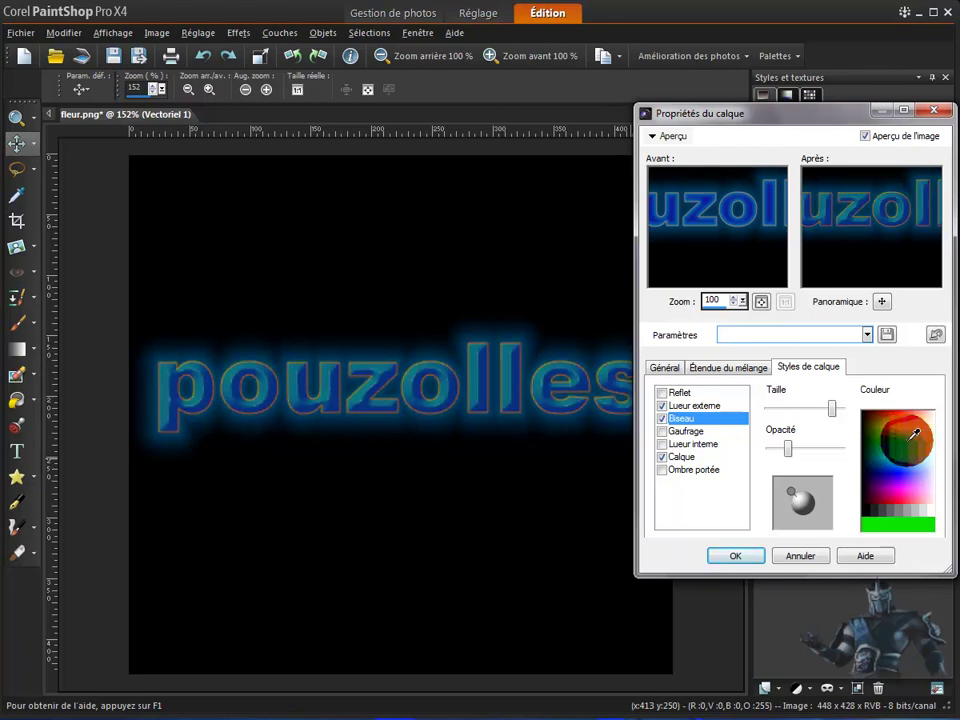
left_click(920, 434)
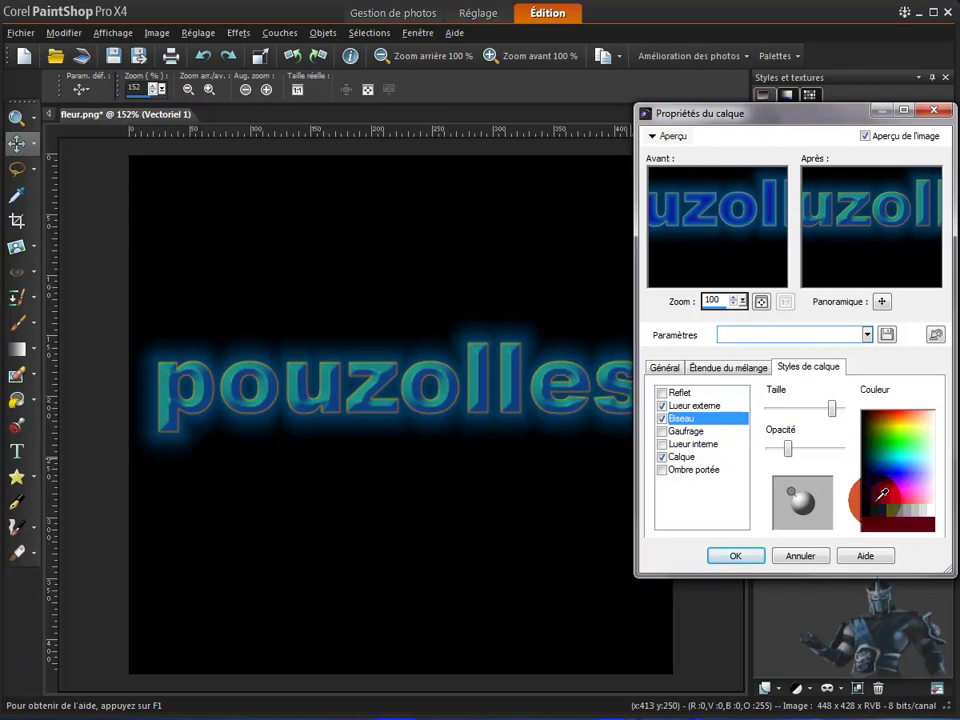
left_click(882, 494)
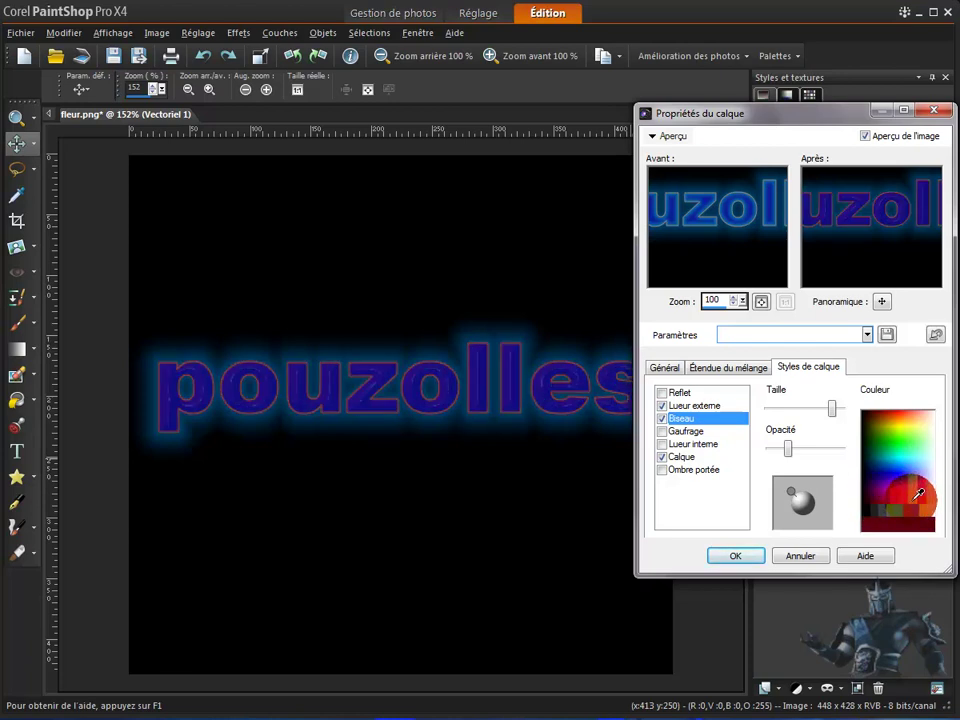
left_click(918, 494)
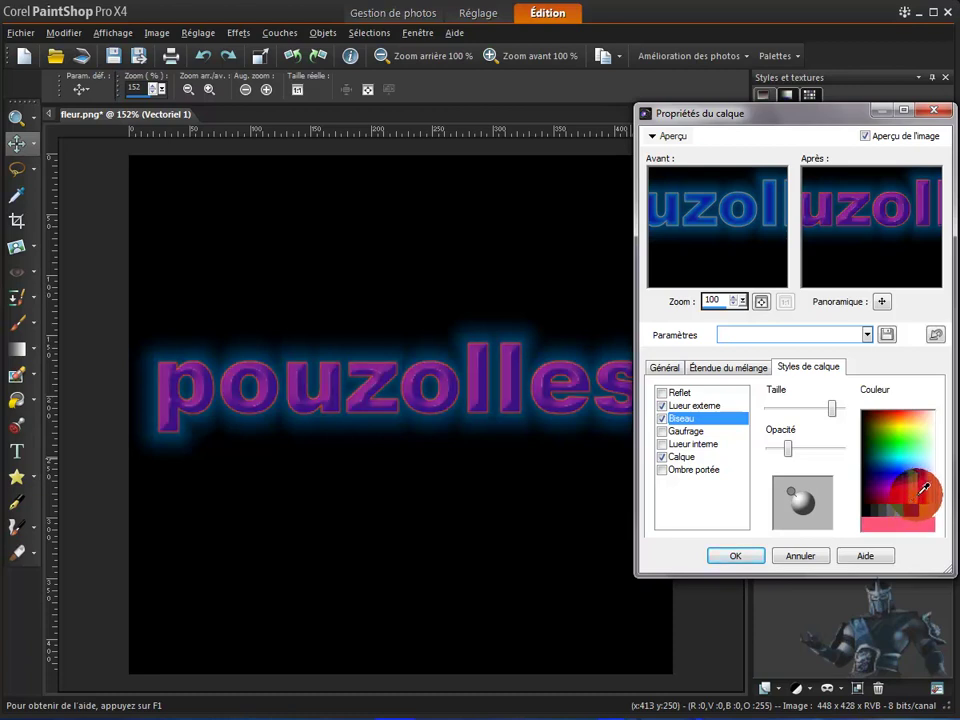
left_click(921, 480)
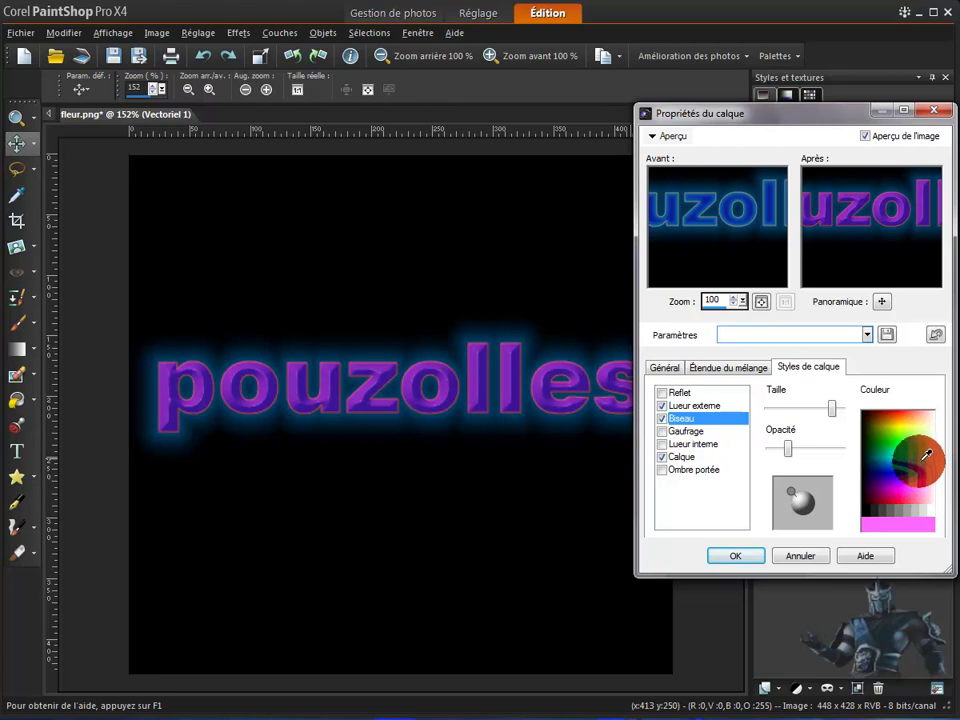
Set the bevel colour to light cyan, light it from below, and apply the layer styles
left_click(924, 451)
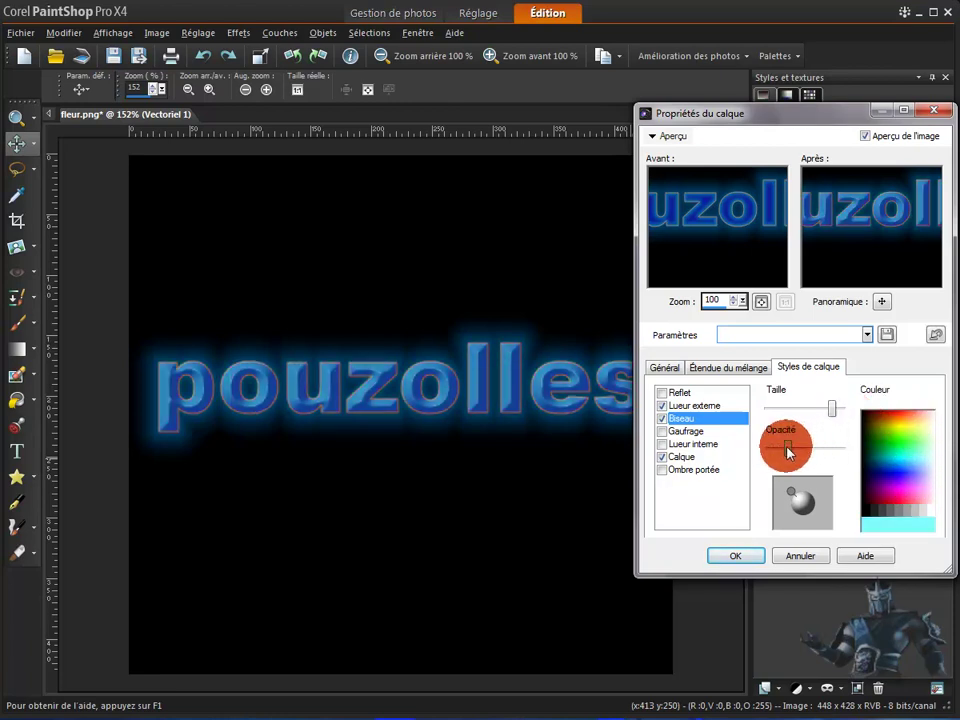
left_click_drag(789, 489, 824, 490)
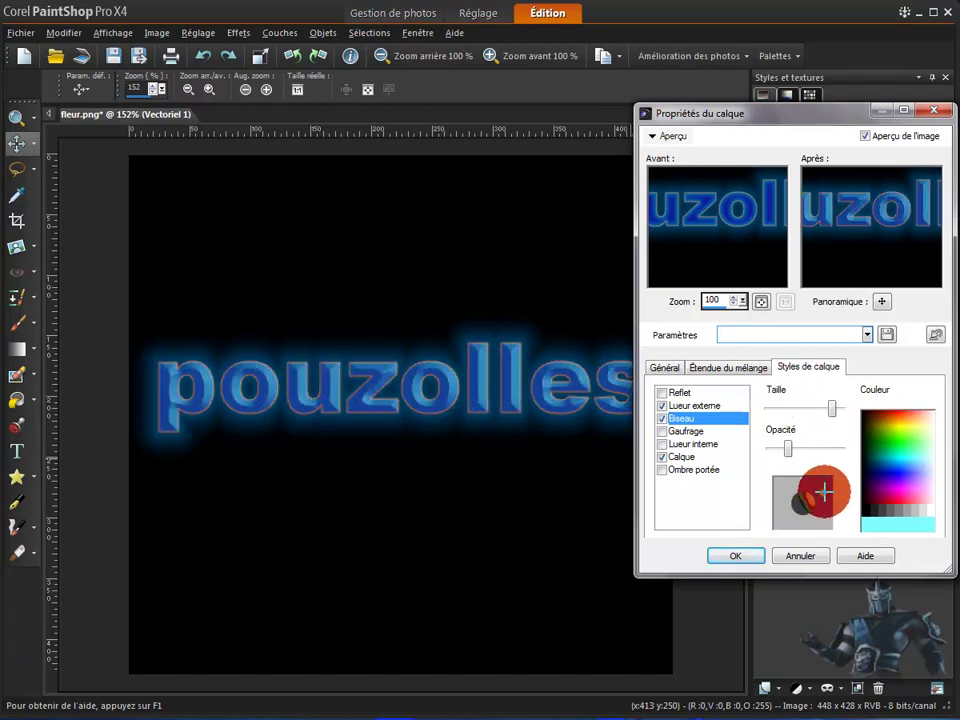
left_click_drag(824, 491, 824, 512)
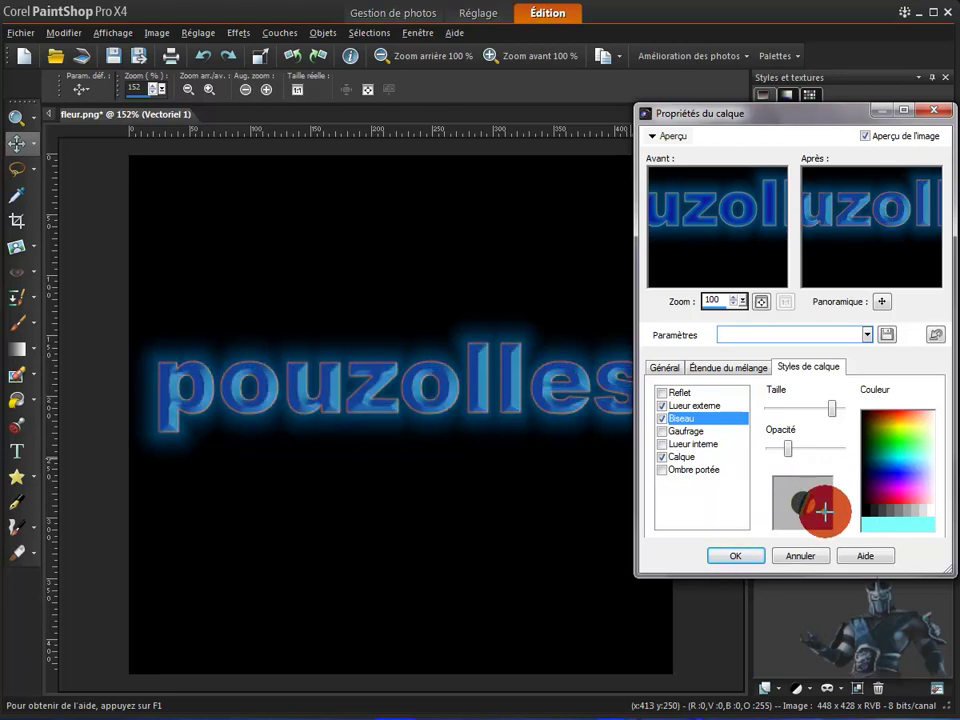
left_click_drag(824, 512, 793, 510)
left_click(741, 556)
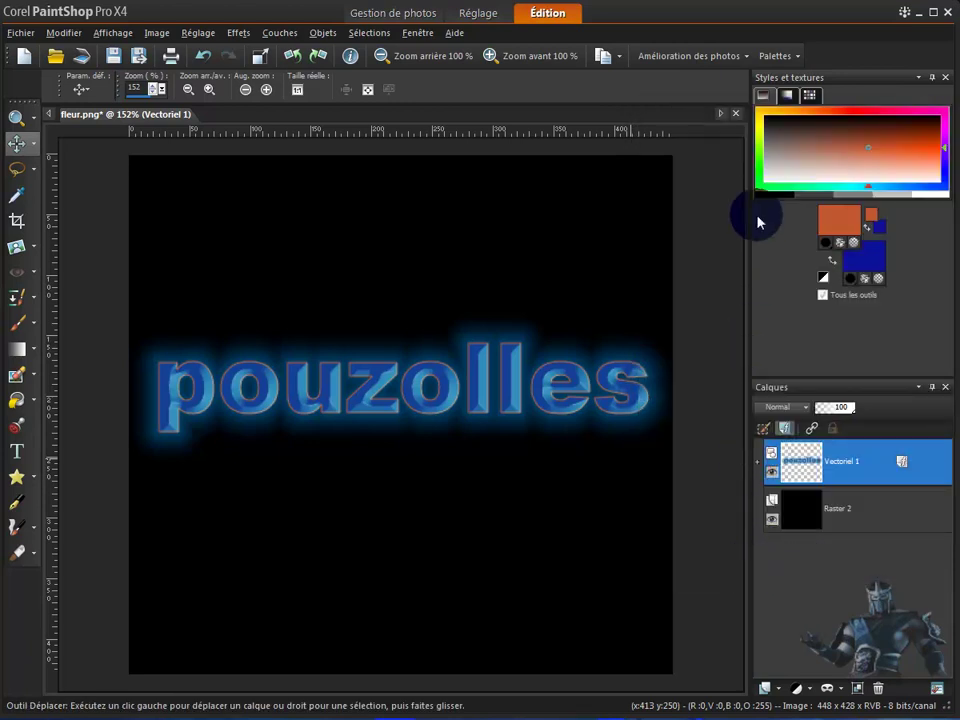
Open the lily photo 77088645_o.jpg from the Organiseur palette and close that palette
left_click(798, 57)
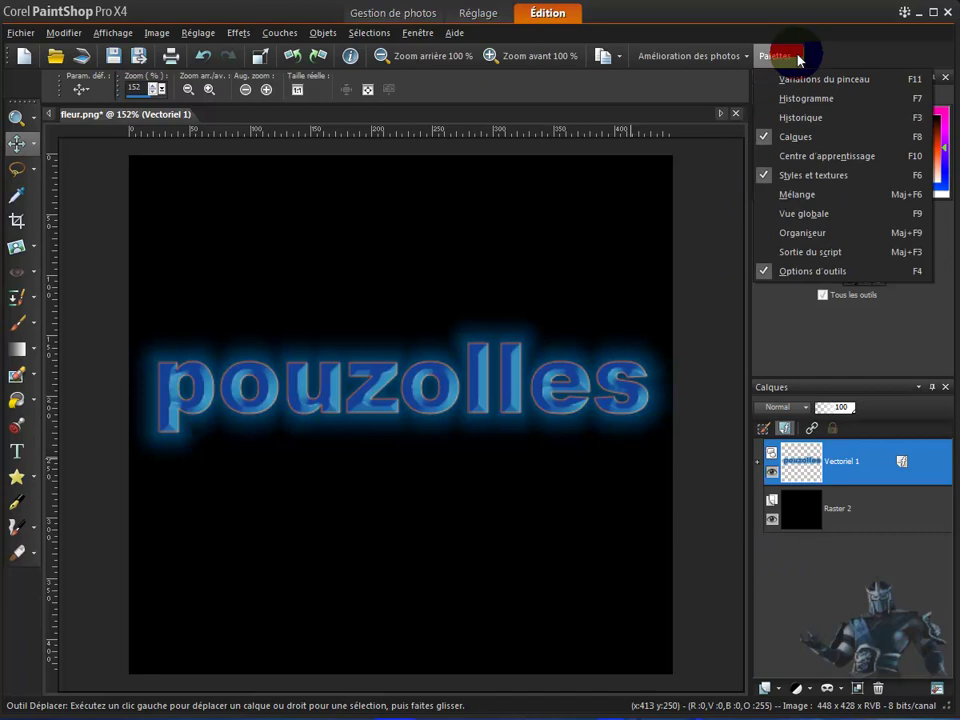
left_click(800, 233)
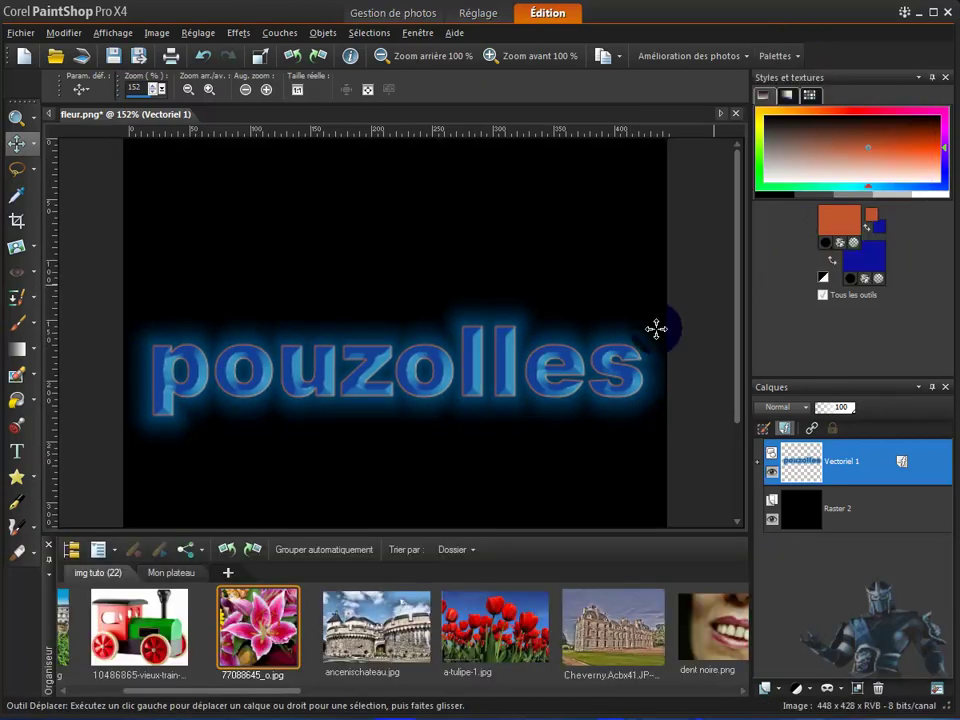
double_click(268, 639)
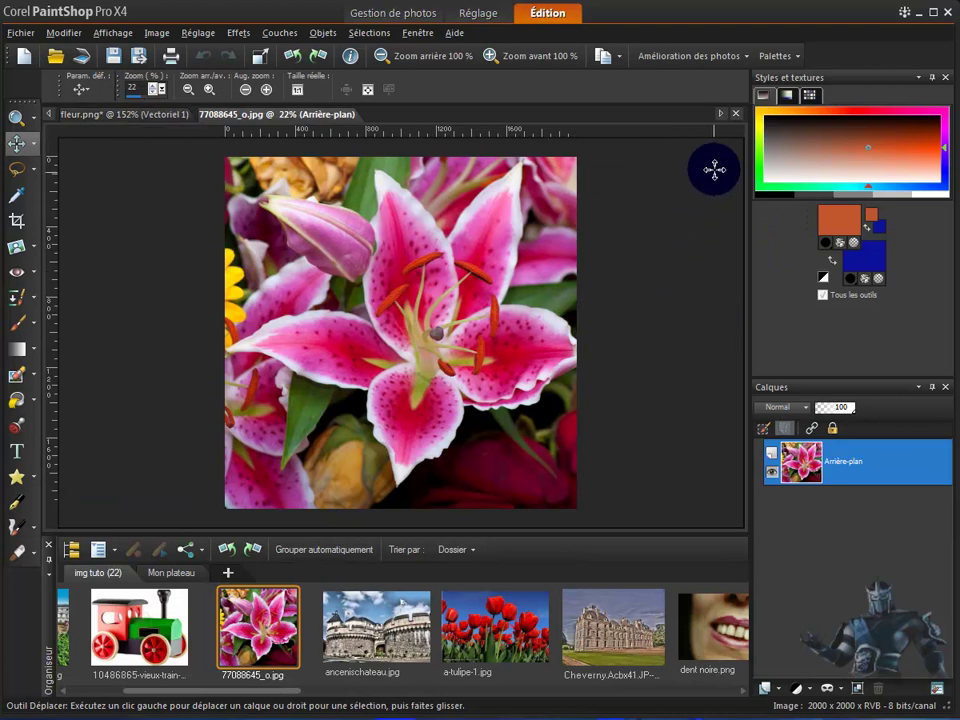
left_click(47, 545)
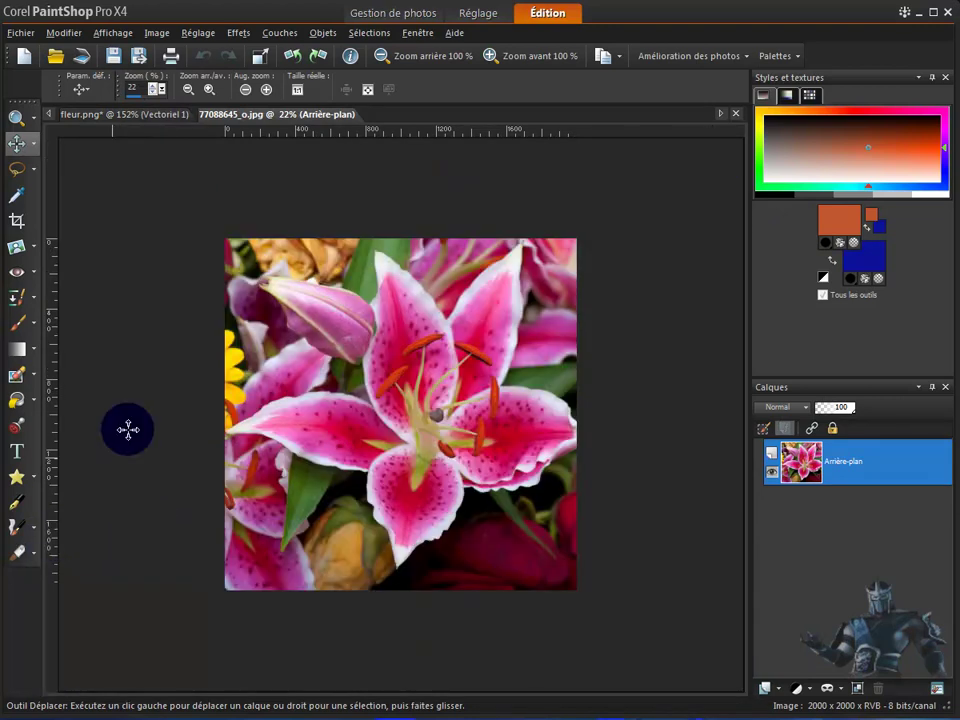
Try the Gaufrage layer style with a medium size on the lily photo's layer and cancel the layer property changes
left_click(524, 57)
left_click(524, 57)
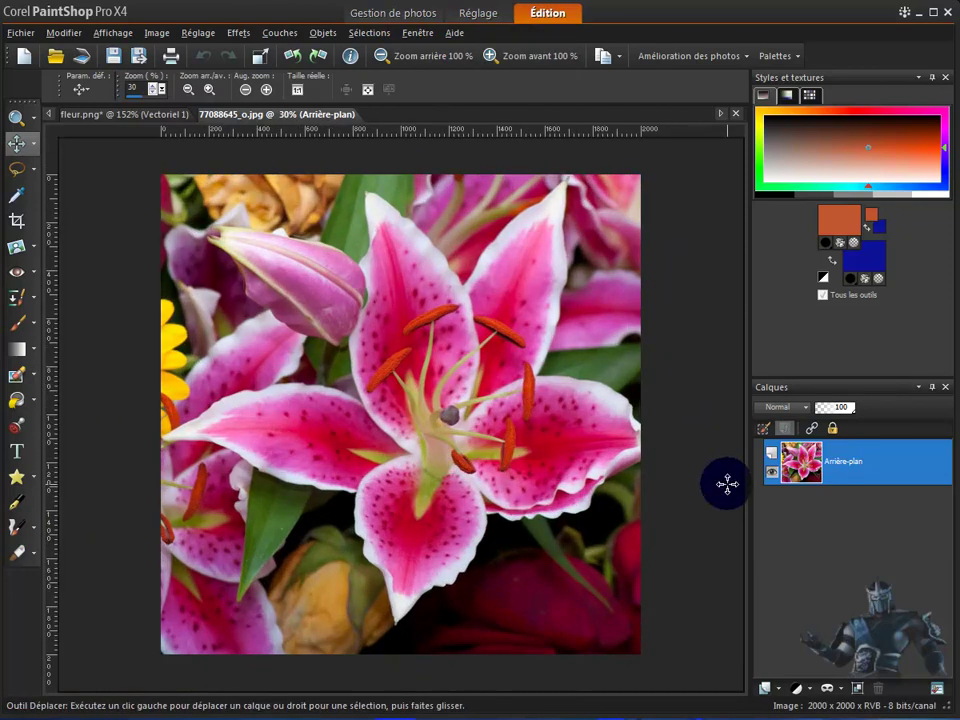
left_click(806, 476)
double_click(806, 472)
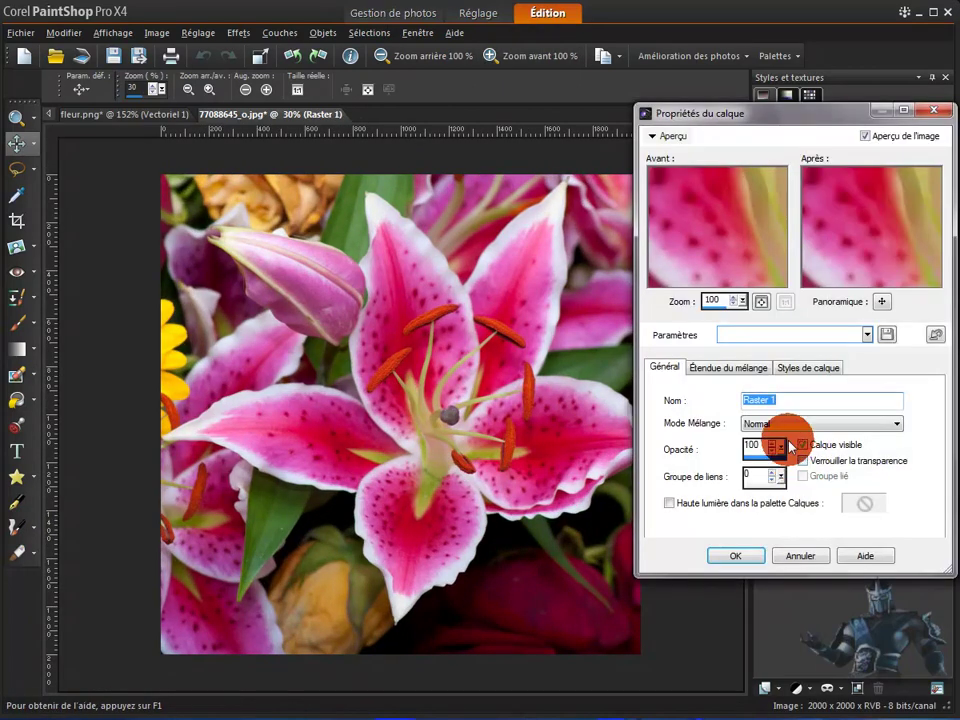
left_click(806, 367)
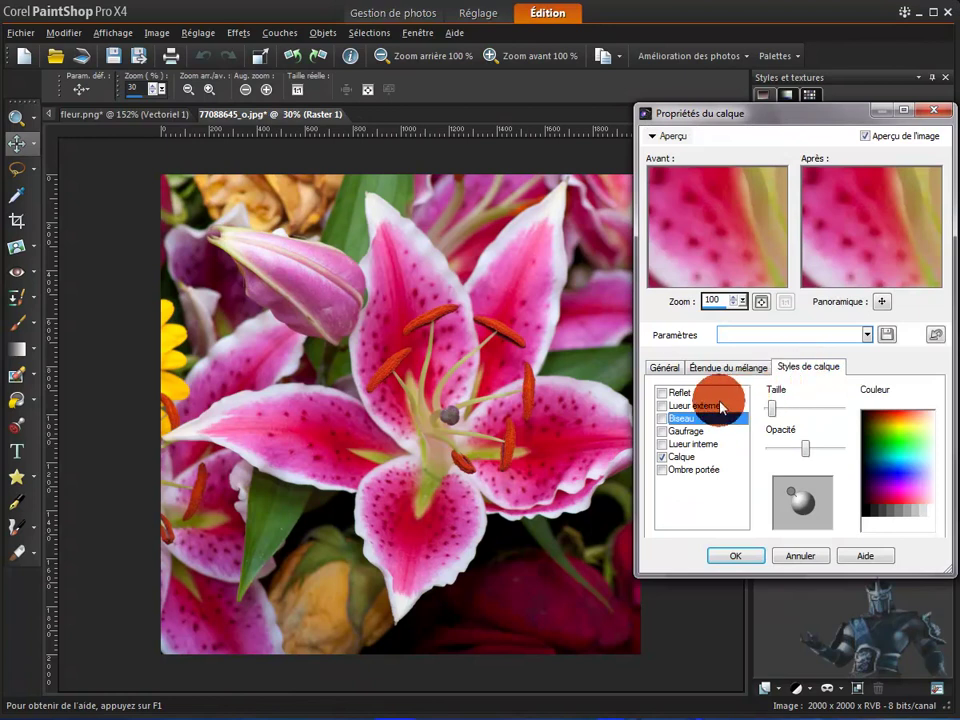
left_click(665, 431)
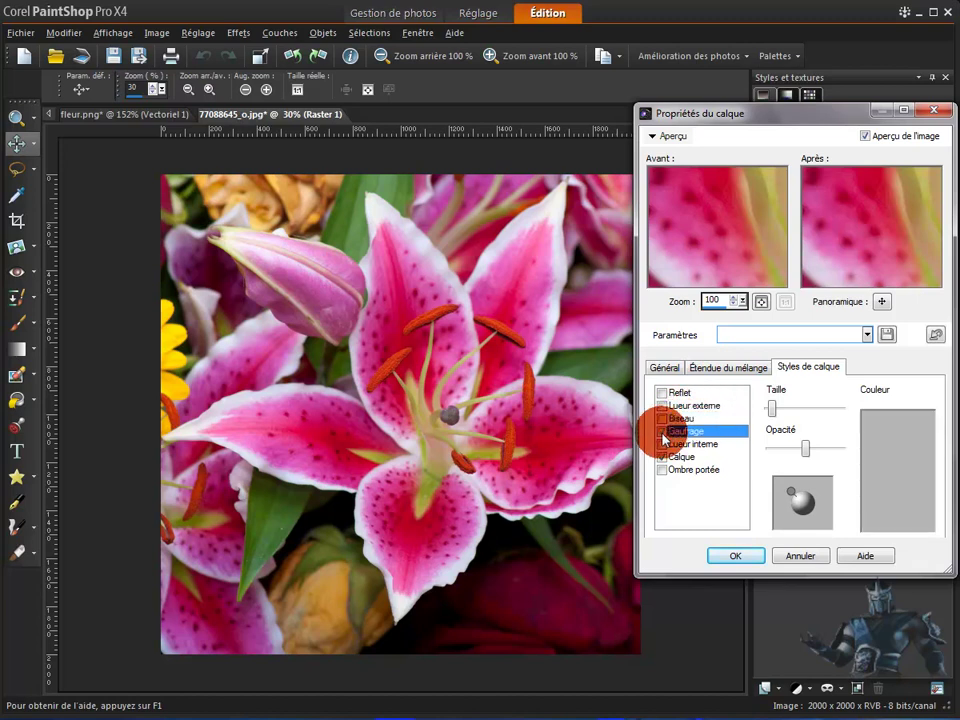
left_click(661, 431)
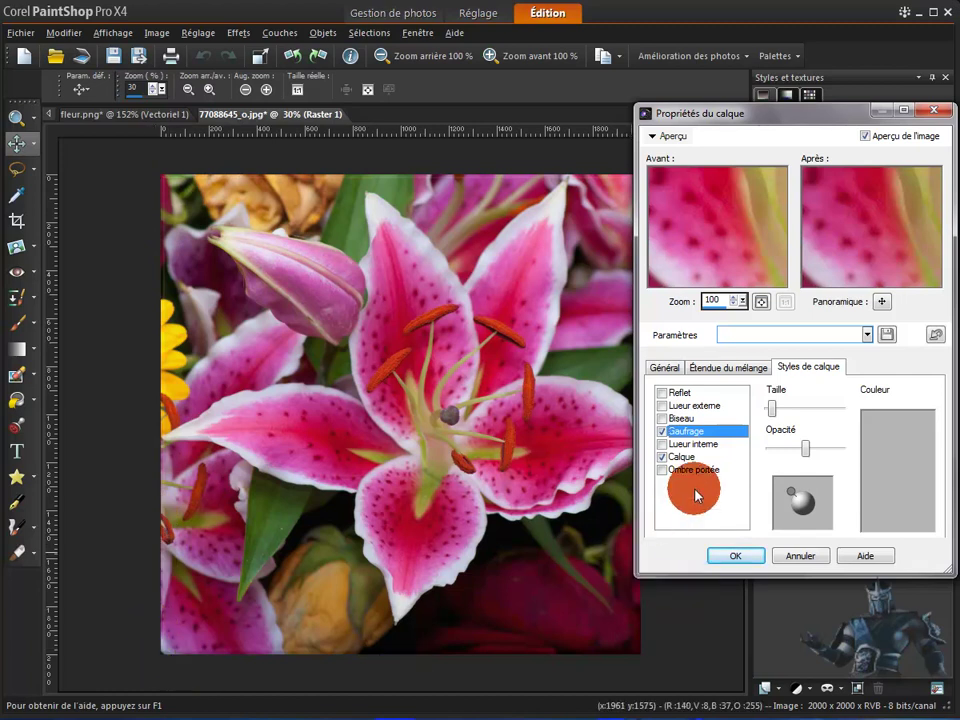
mouse_move(772, 408)
left_mouse_down()
mouse_move(810, 414)
mouse_move(789, 407)
mouse_move(760, 417)
left_mouse_up()
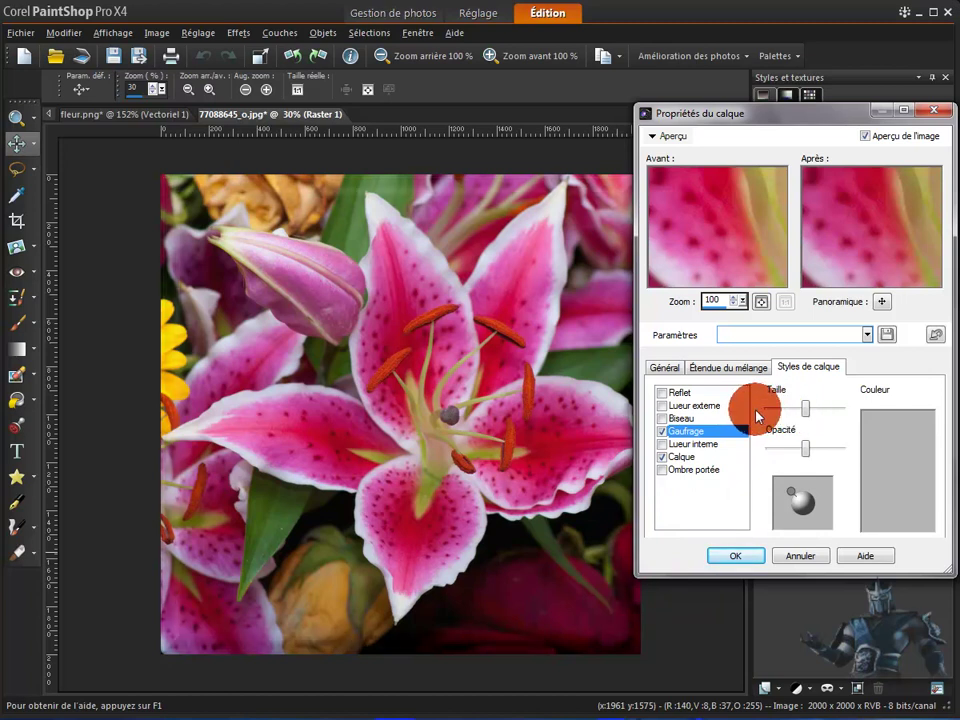
left_click(804, 555)
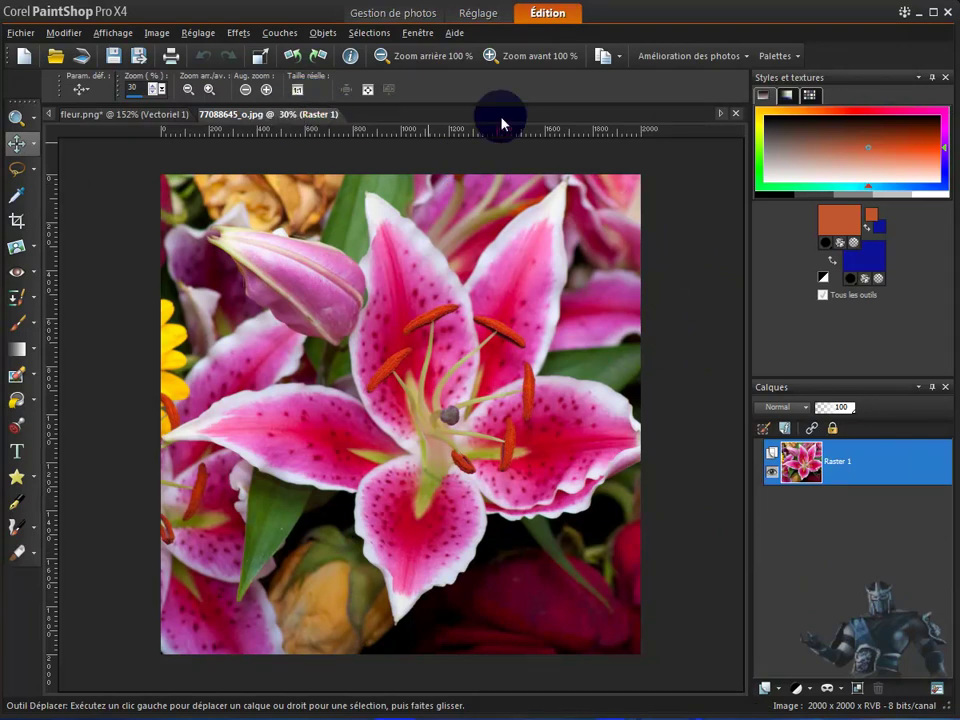
Close the lily photo and bring up the fleur.png thumbnail in the Organiseur palette
left_click(736, 115)
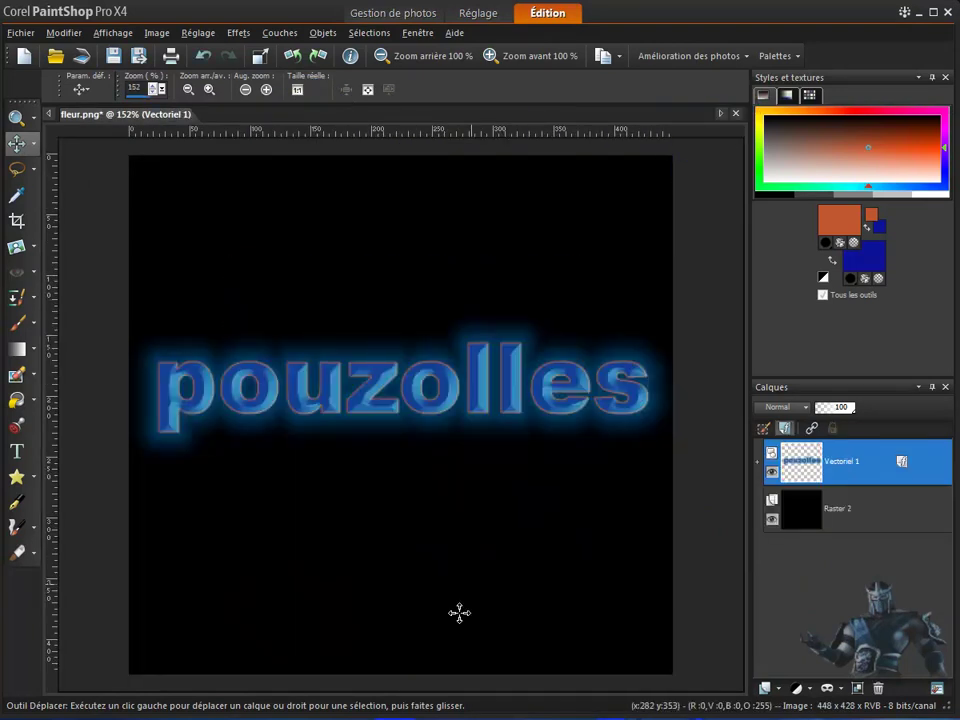
left_click(776, 55)
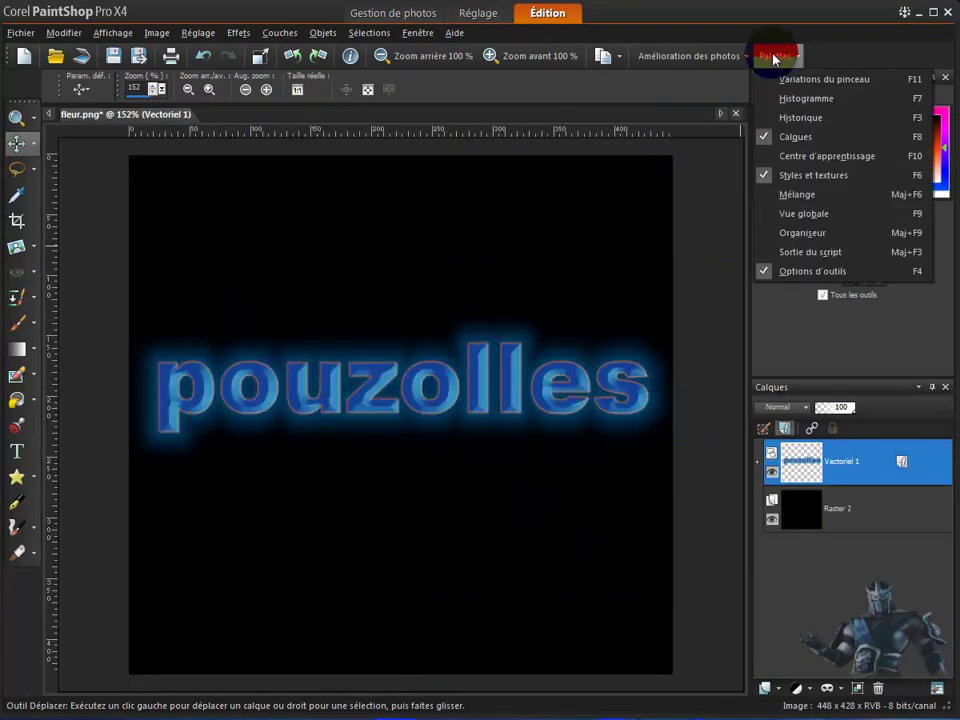
left_click(793, 233)
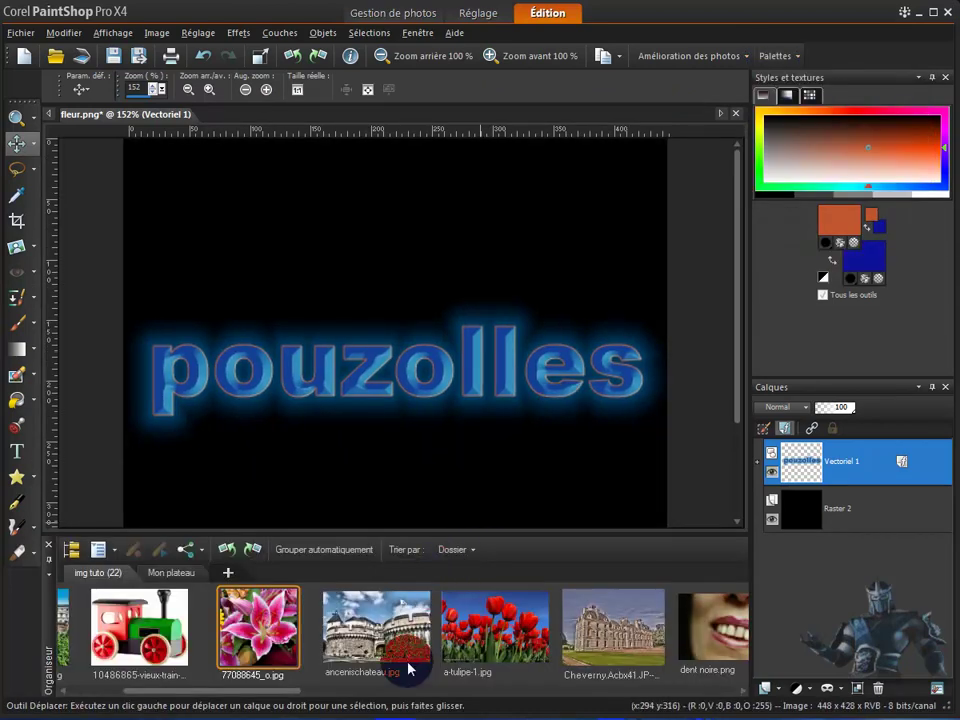
left_click_drag(285, 697, 349, 694)
left_click_drag(393, 695, 399, 695)
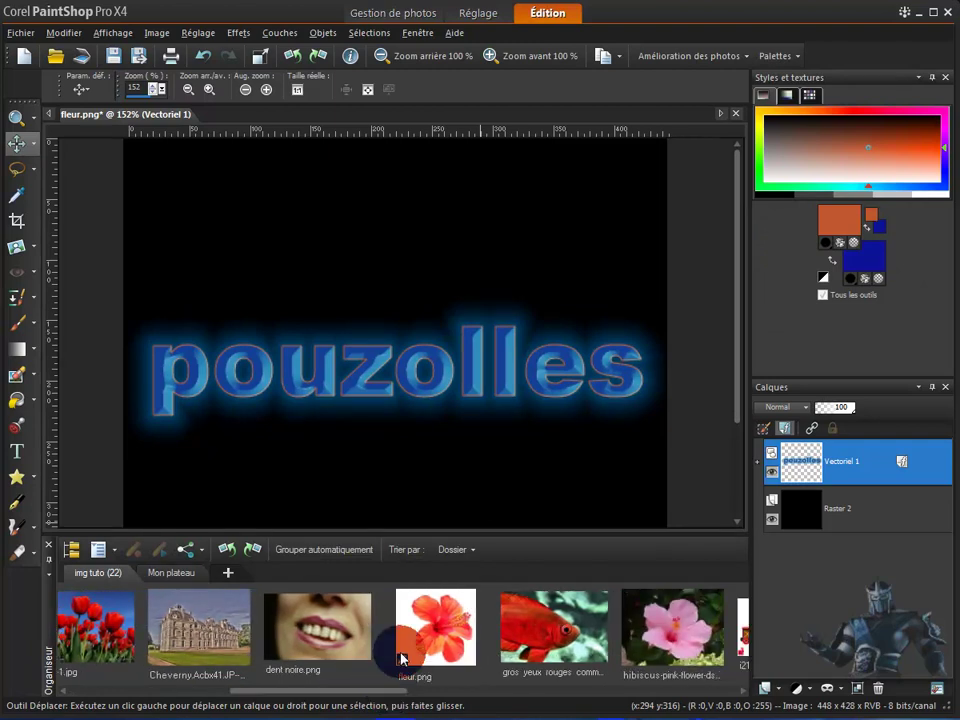
Try to bring a fresh copy of fleur.png from the Organiseur palette into the workspace
left_click(437, 622)
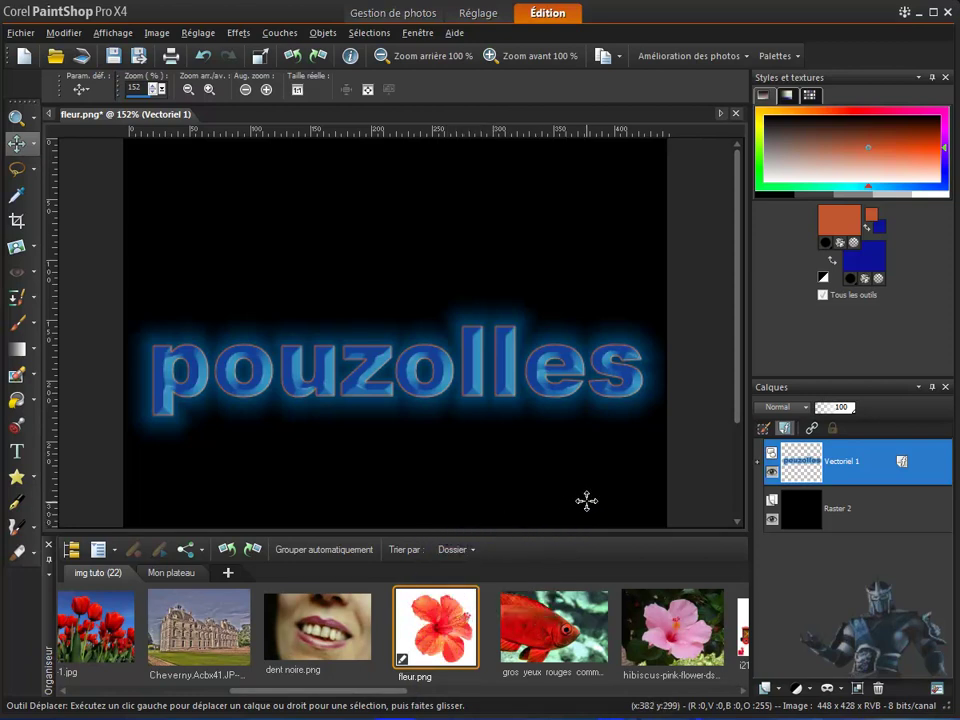
right_click(446, 632)
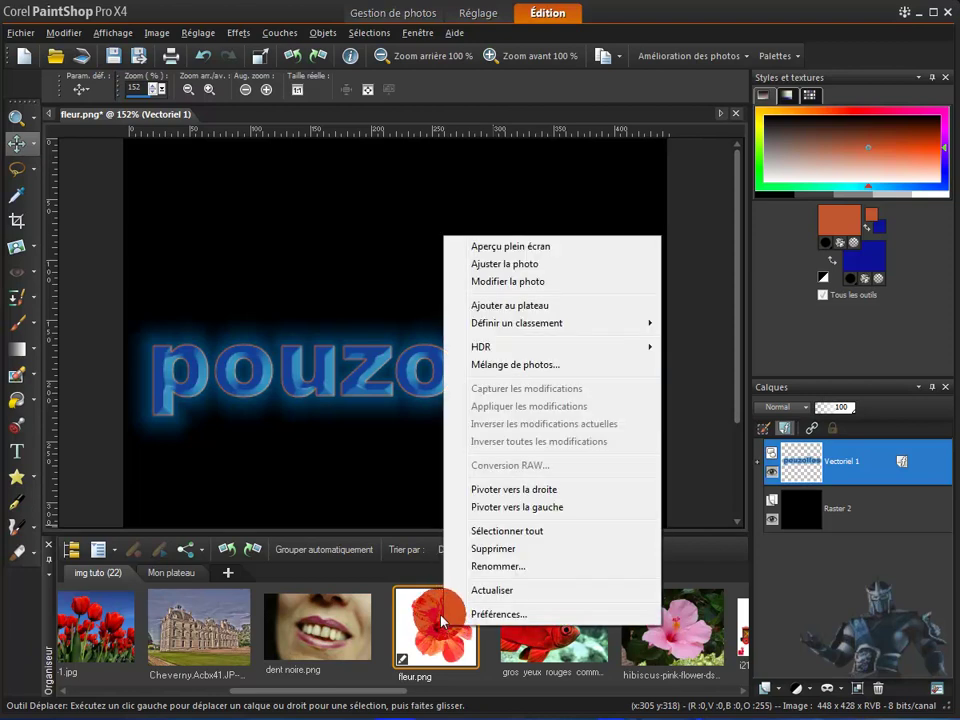
left_click(520, 305)
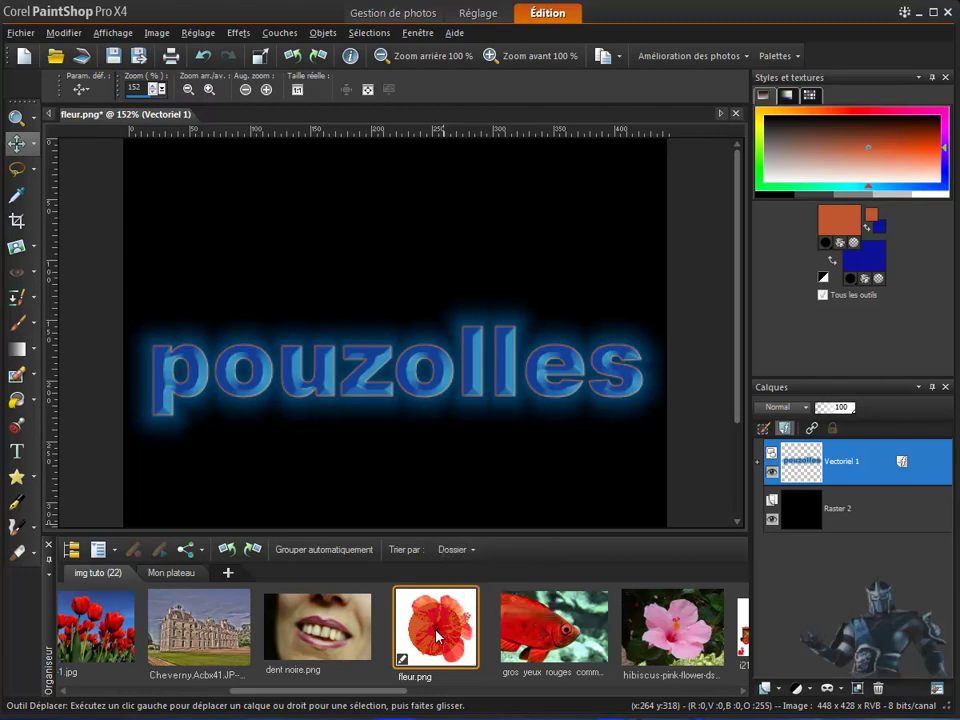
left_click_drag(437, 635, 398, 433)
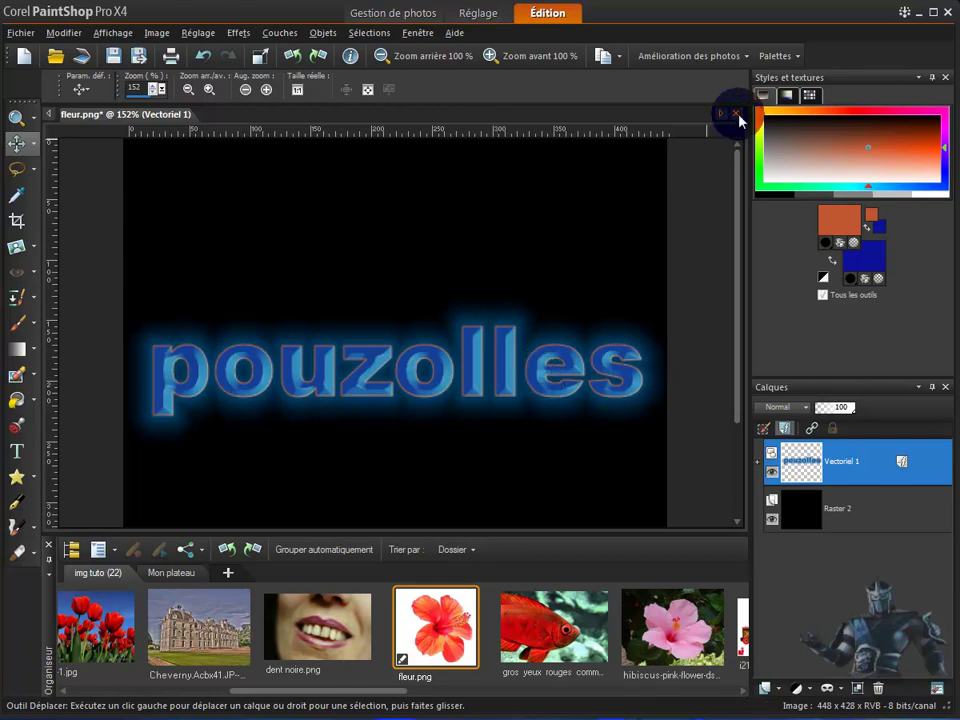
Close the edited fleur.png text image without saving and reopen fleur.png from the Organiseur palette
left_click(740, 116)
left_click(512, 402)
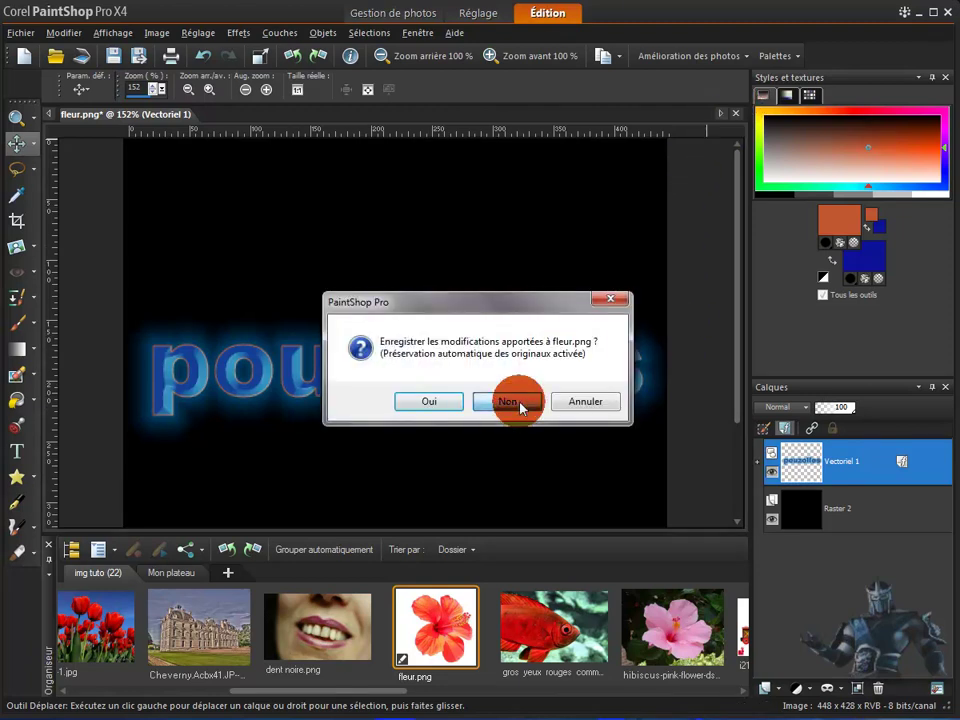
double_click(432, 639)
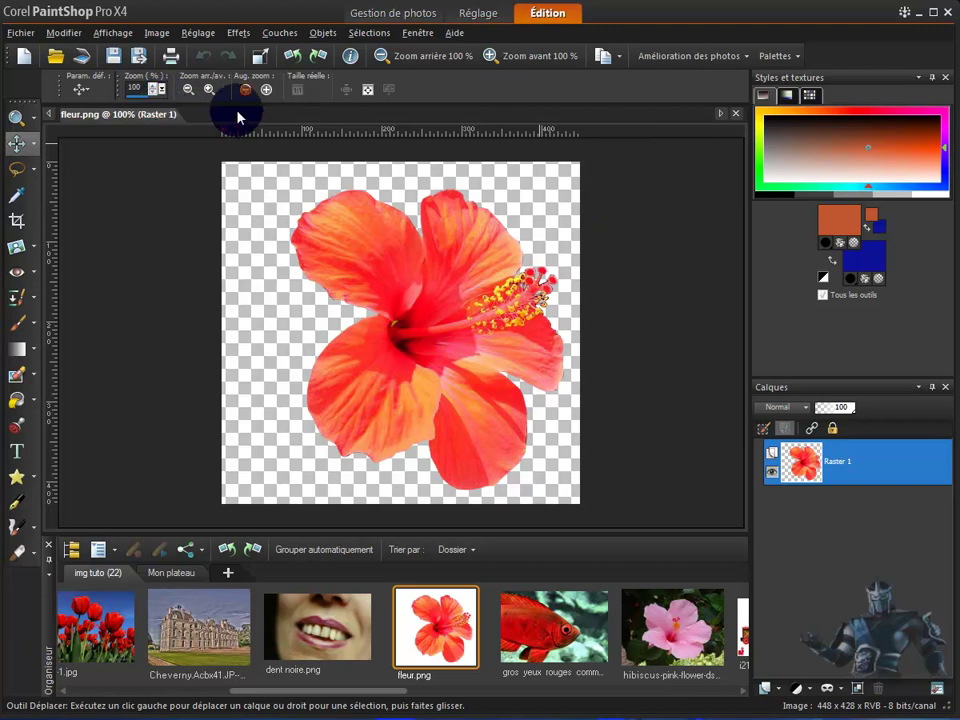
Open a-tulipe-1.jpg alongside the hibiscus image and switch between the two documents, ending on fleur.png
double_click(96, 627)
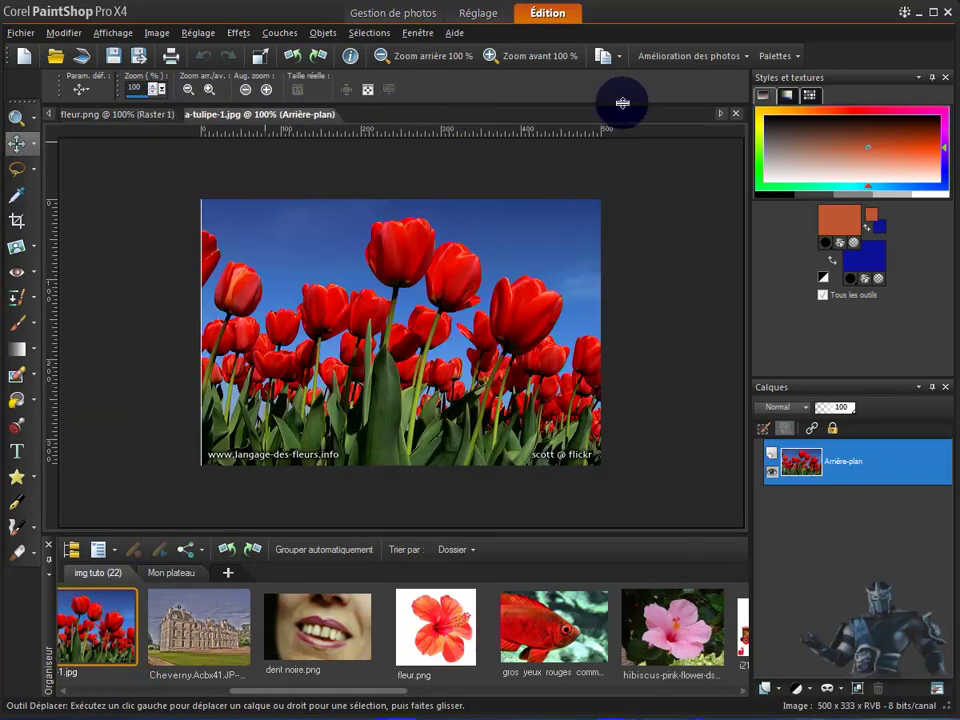
left_click(138, 115)
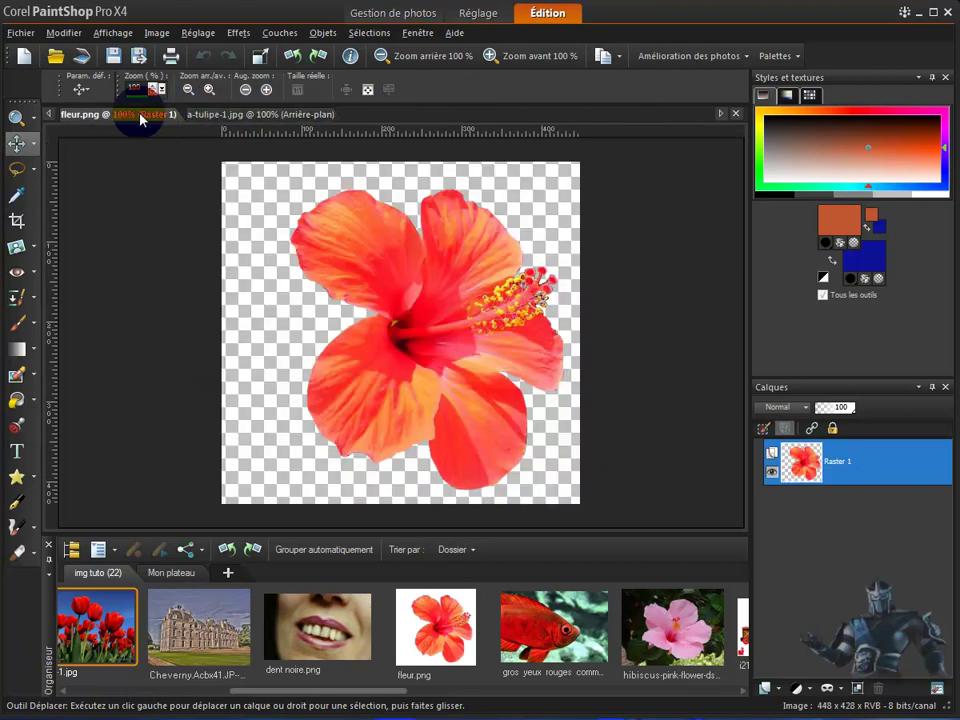
left_click(254, 116)
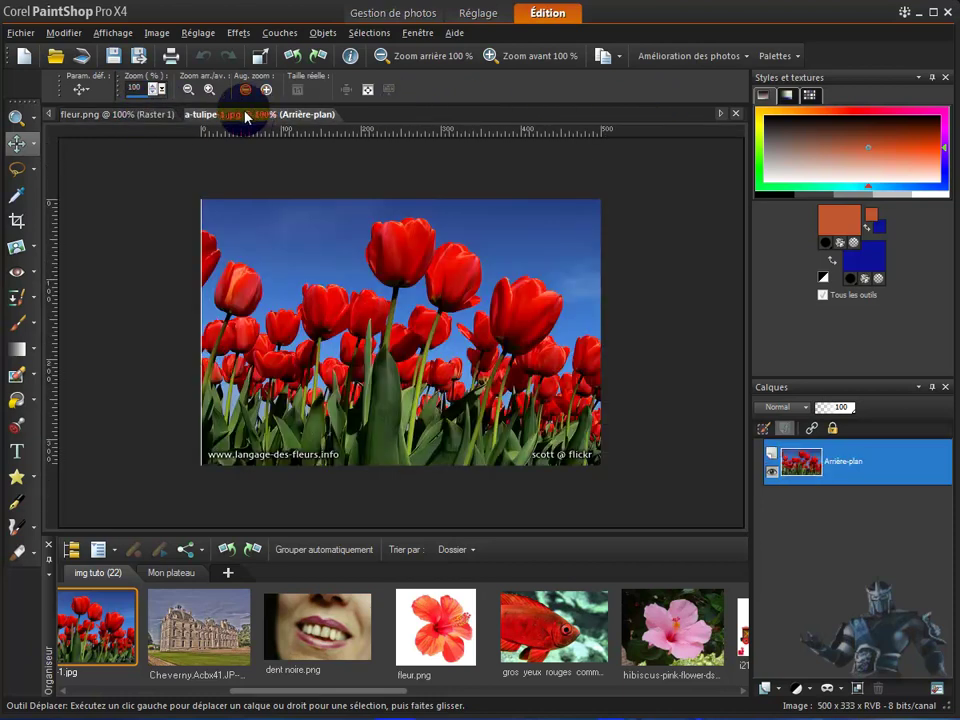
left_click(147, 116)
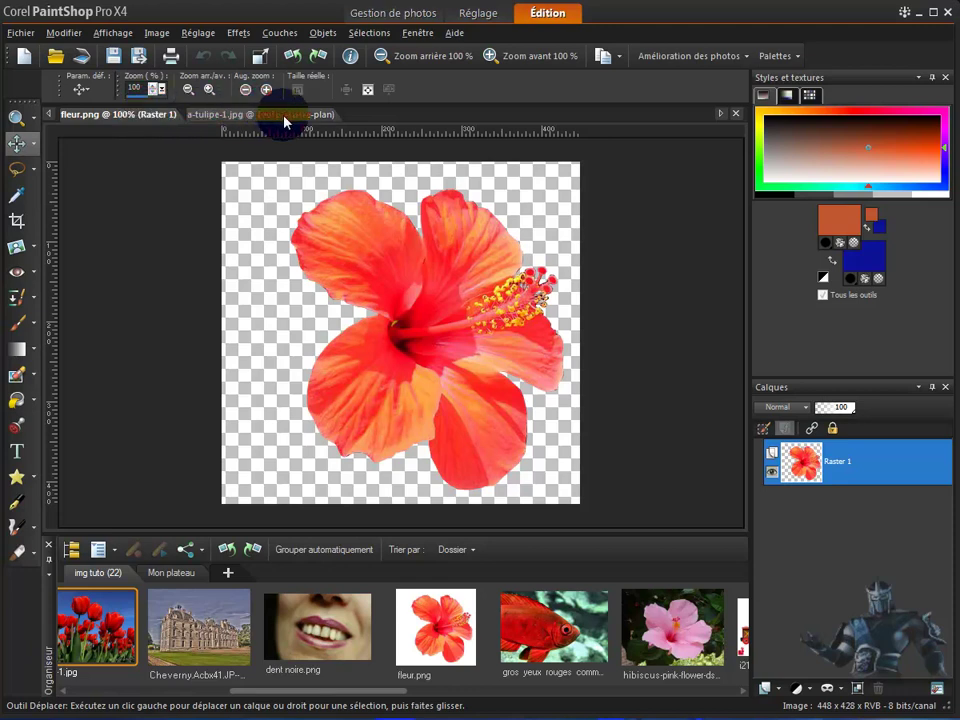
Arrange the image windows in cascade and move the fleur.png window partly clear of the tulip window
left_click(420, 33)
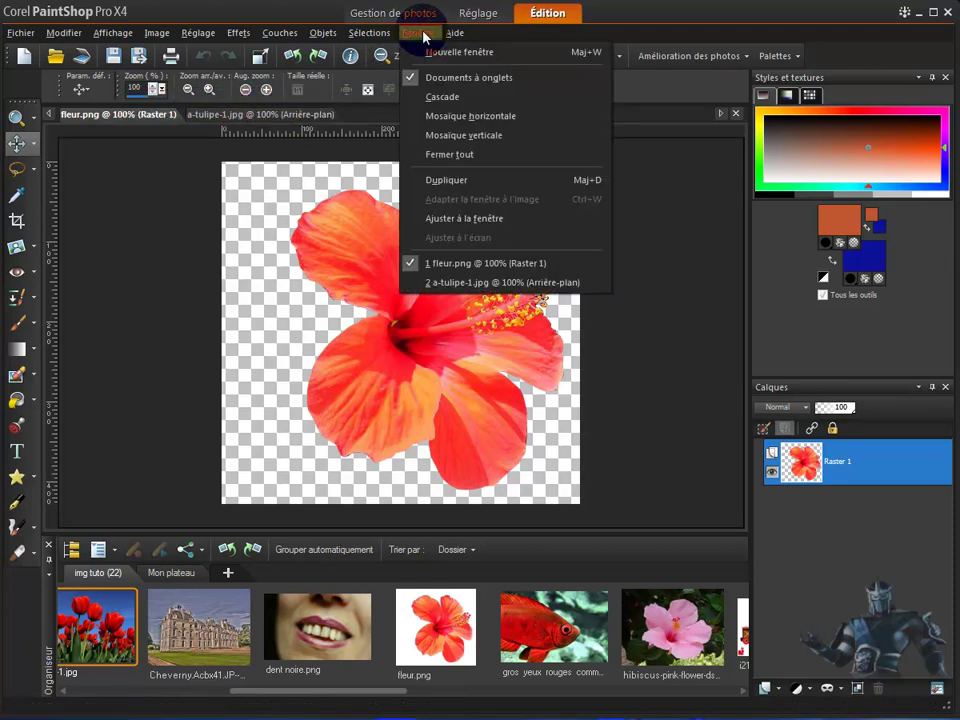
left_click(446, 102)
left_click_drag(424, 146, 539, 160)
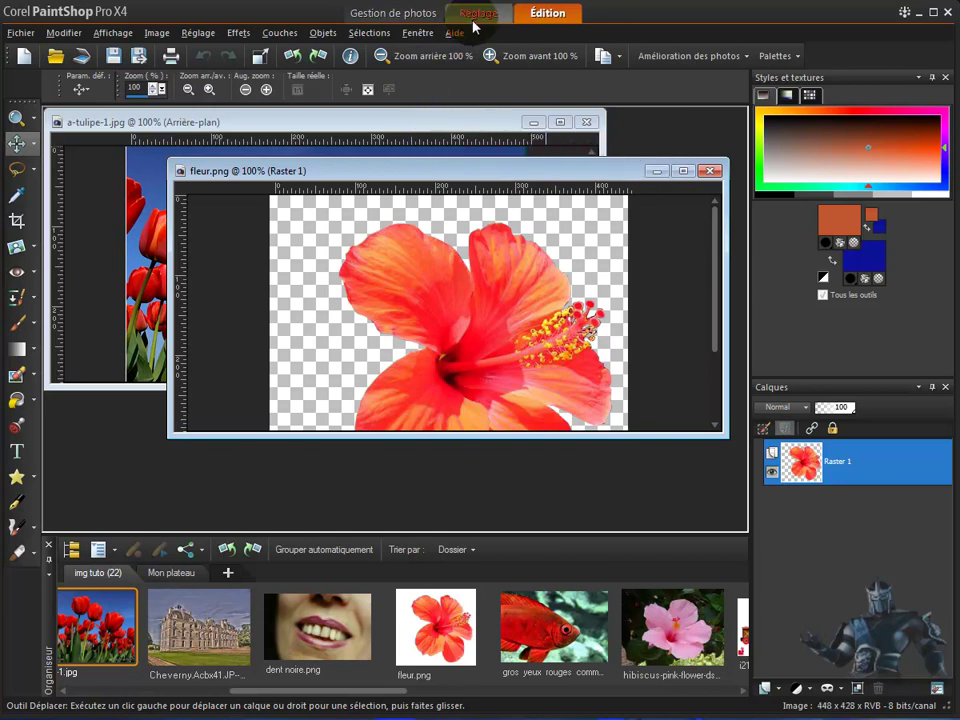
Tile the image windows with Mosaïque horizontale and return to tabbed documents with fleur.png active
left_click(372, 33)
mouse_move(416, 34)
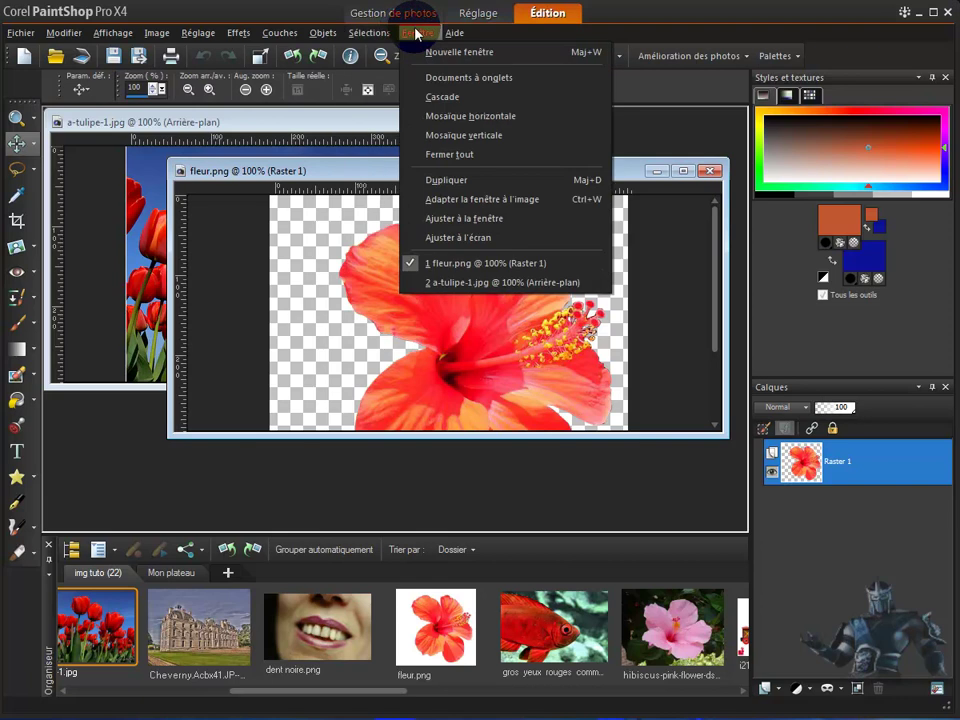
left_click(459, 118)
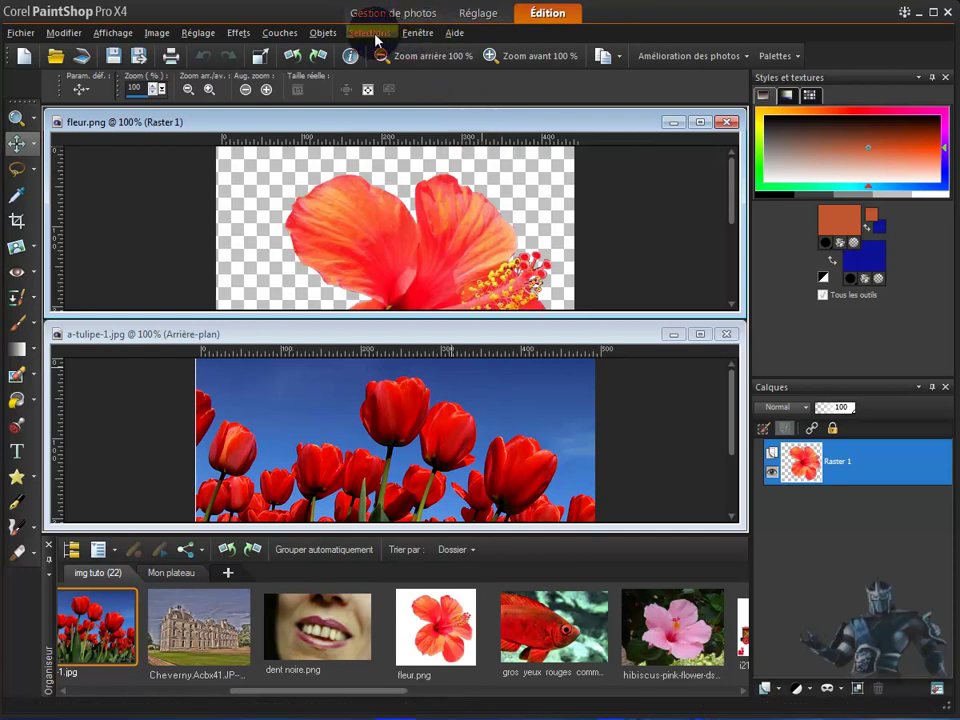
left_click(417, 33)
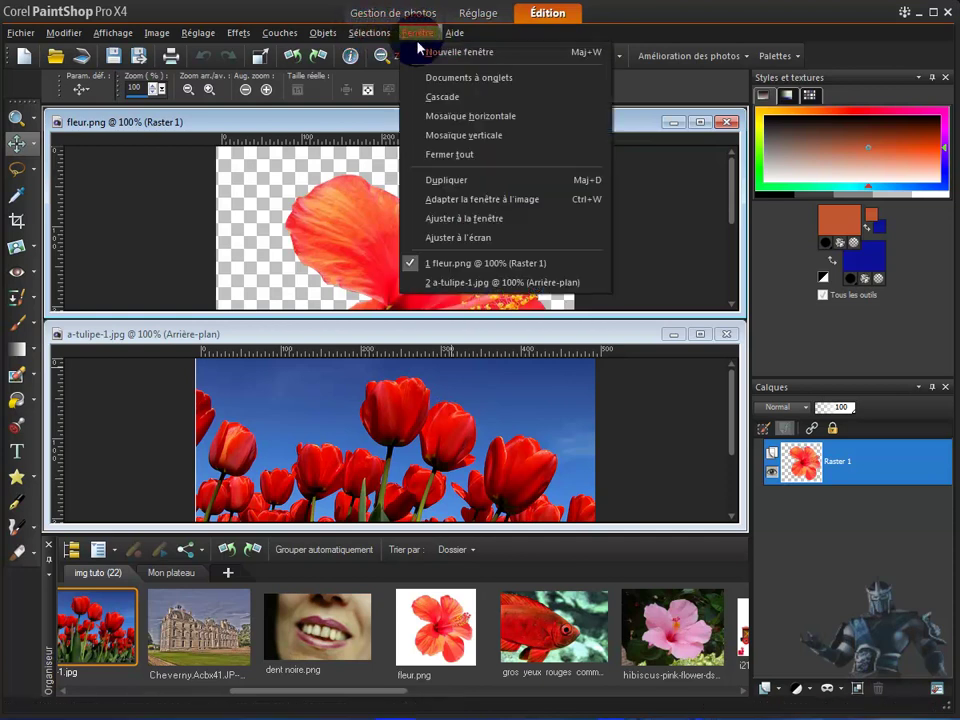
left_click(440, 78)
left_click(268, 208)
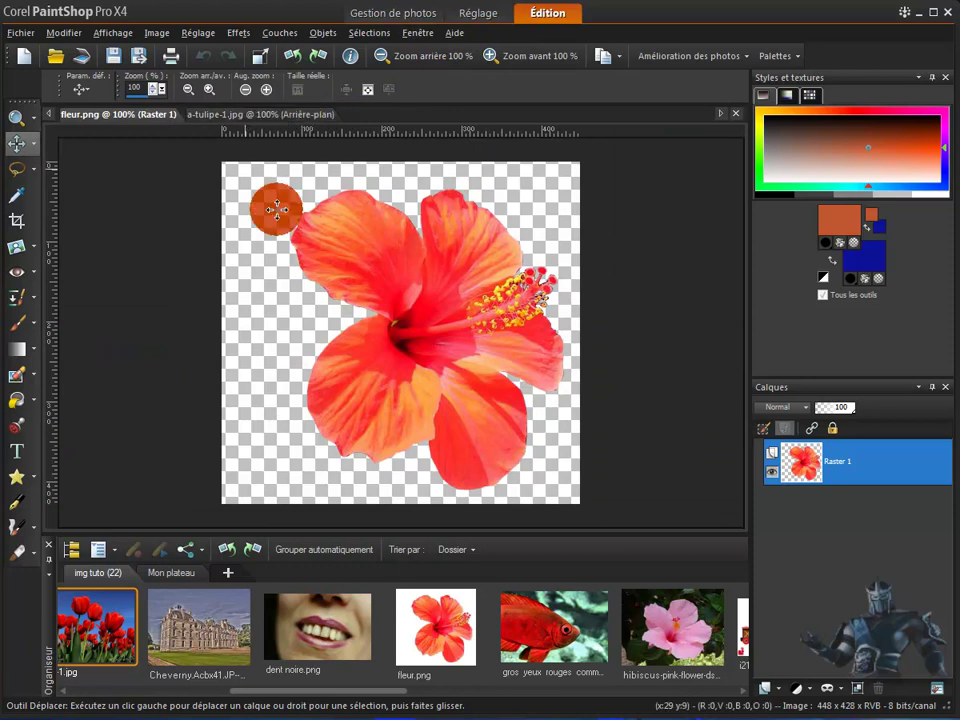
Try the Gaufrage layer style on the hibiscus layer and cancel the layer property changes
double_click(806, 466)
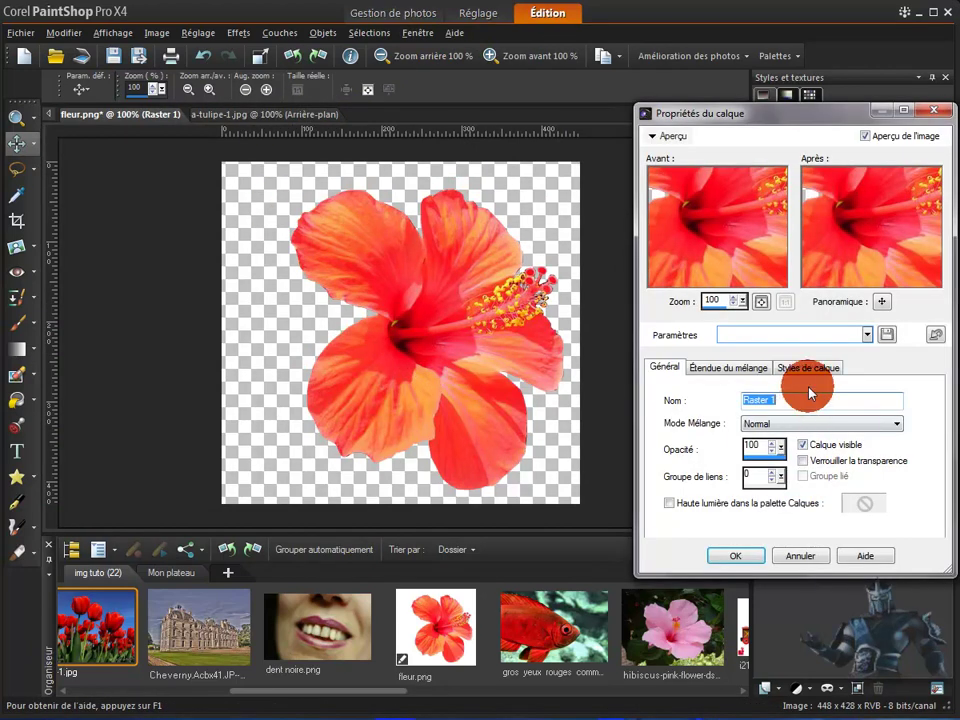
left_click(813, 376)
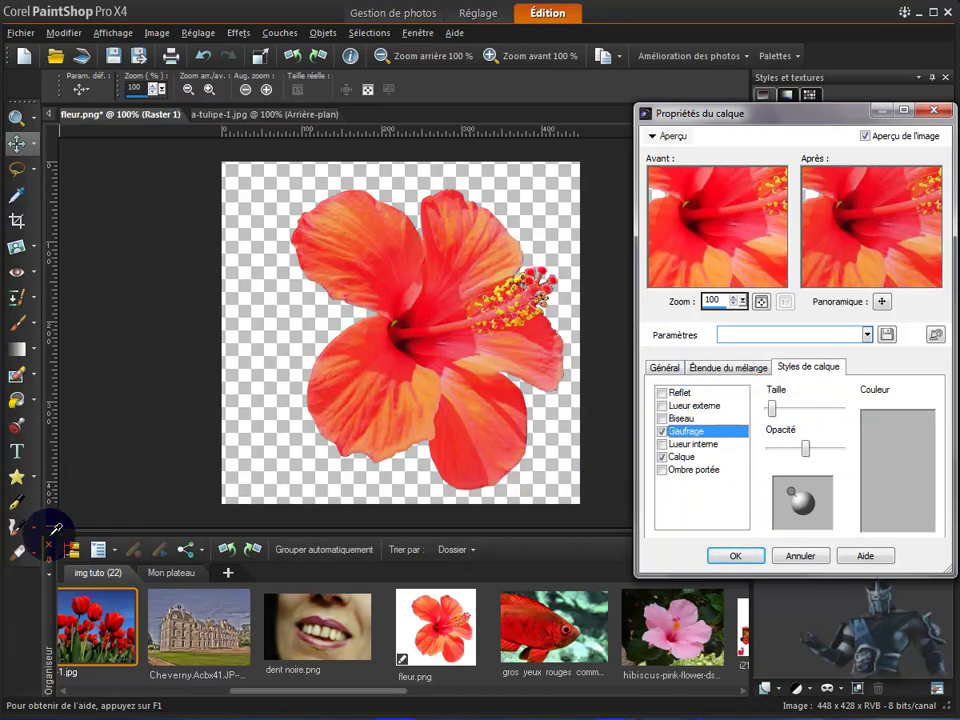
left_click(797, 556)
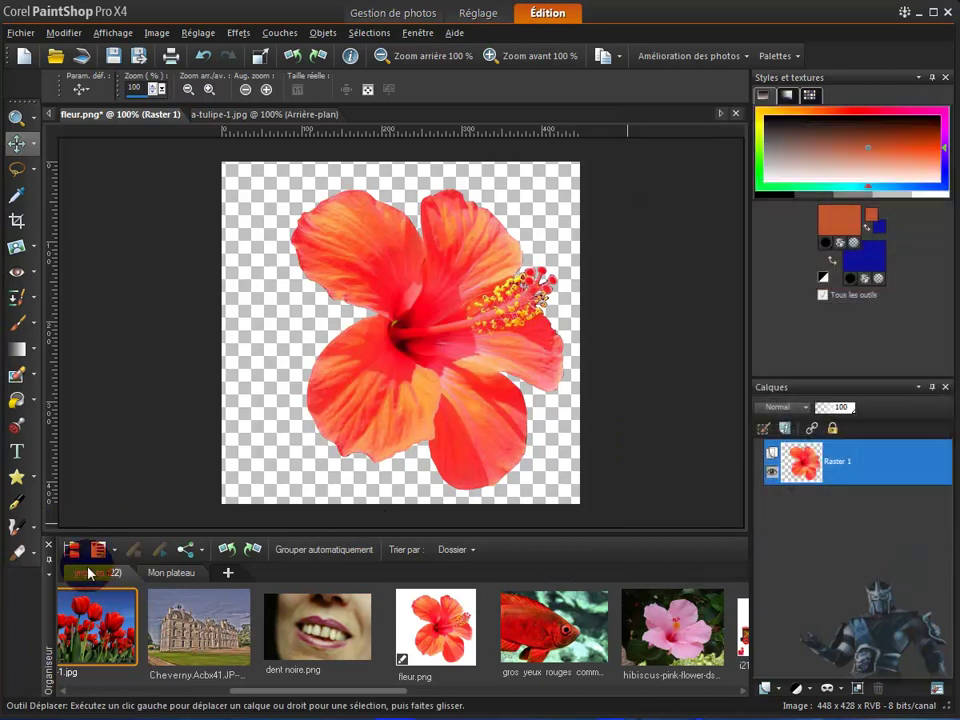
Close the Organiseur palette and enlarge the hibiscus image to 150%
left_click(48, 545)
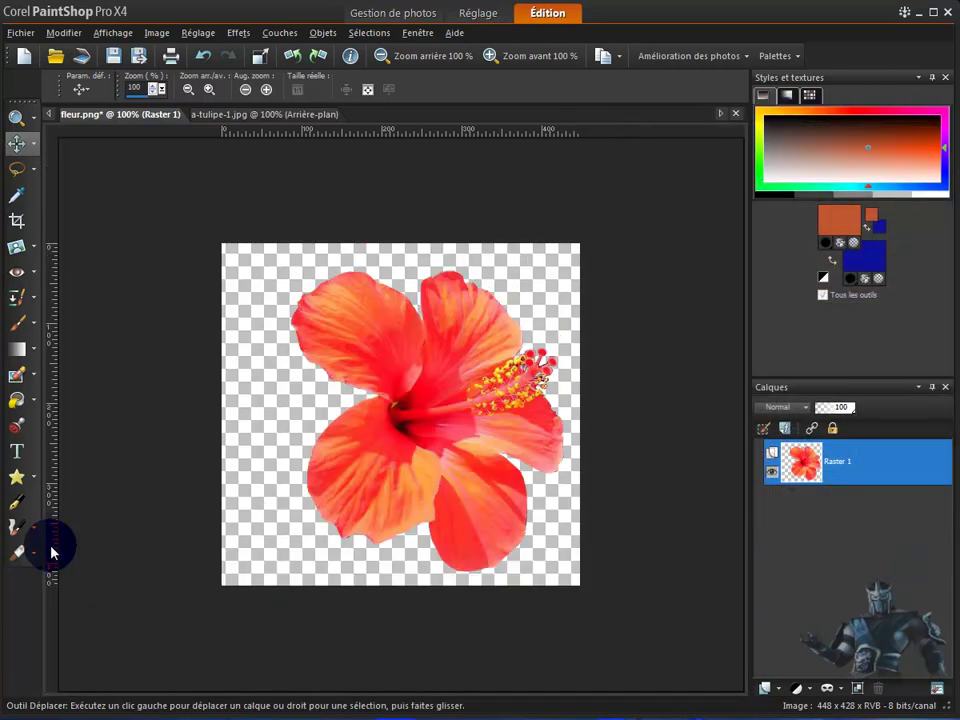
left_click(533, 57)
left_click(533, 57)
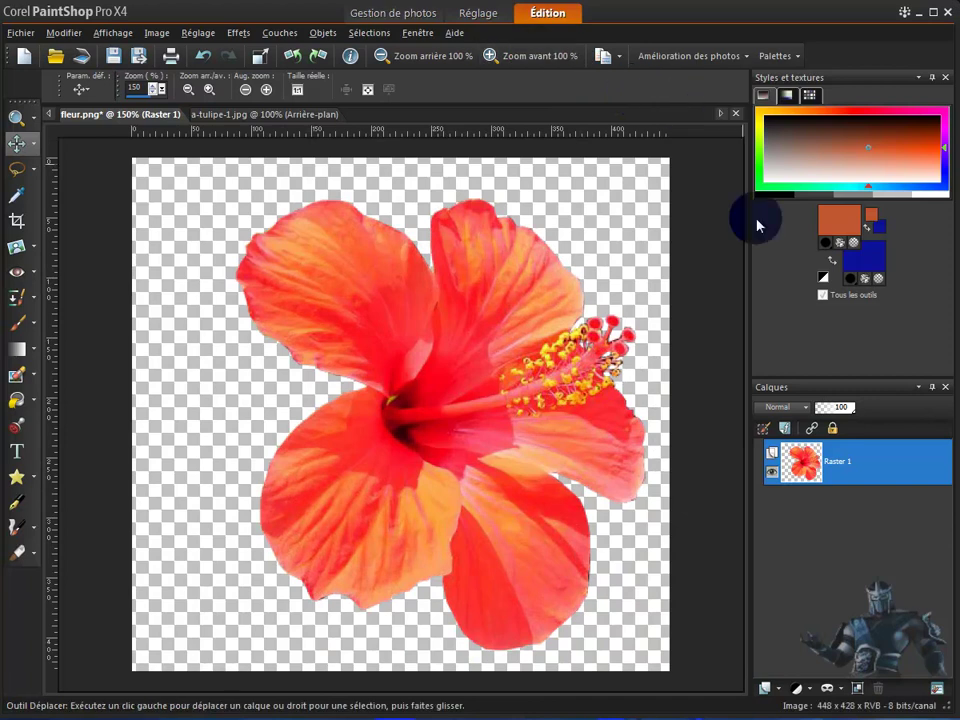
Preview Gaufrage on the hibiscus layer with a larger size, slightly reduced opacity, and light from the upper right
double_click(808, 468)
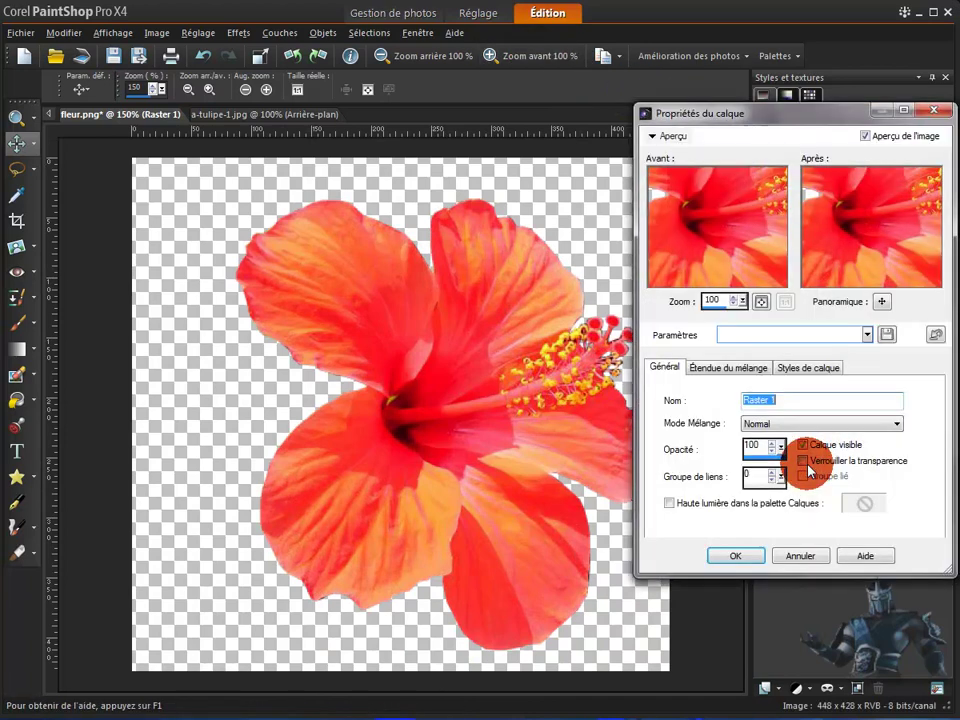
left_click(808, 369)
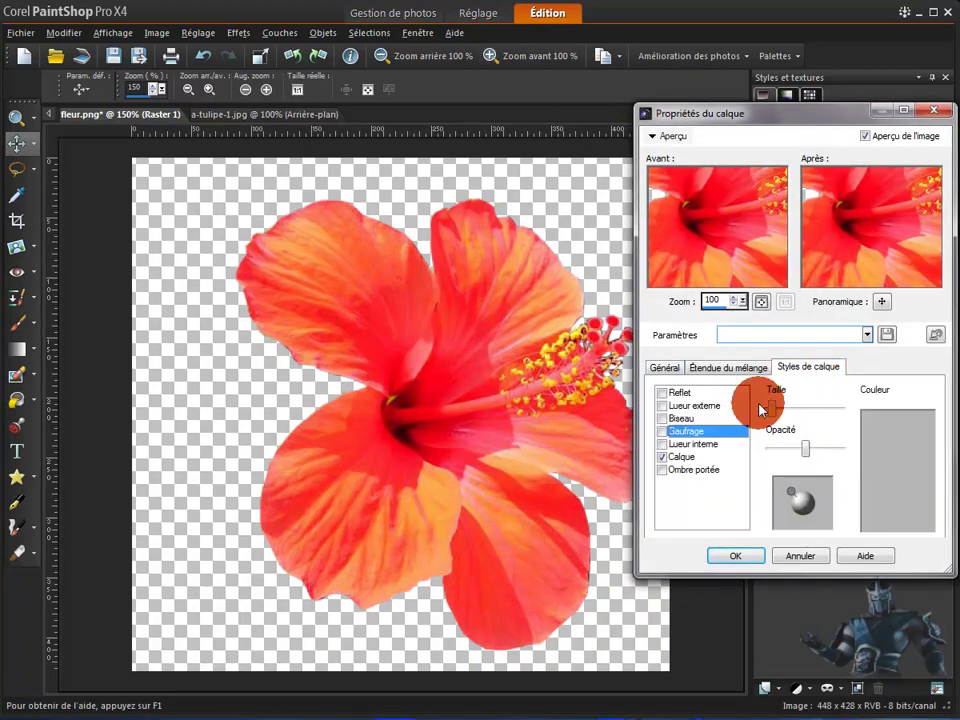
left_click(661, 431)
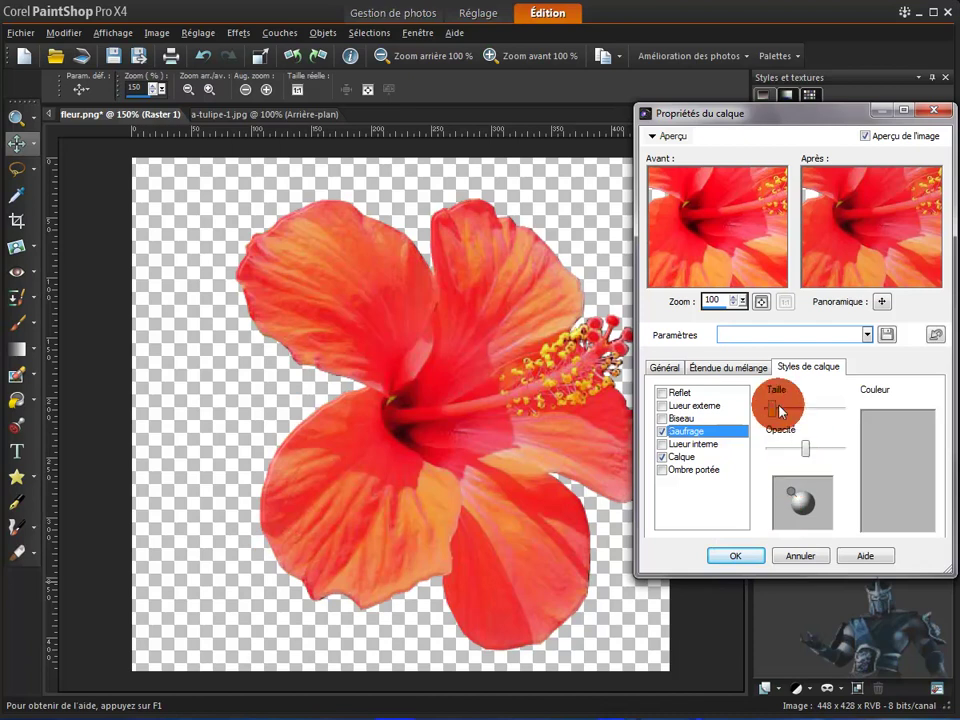
left_click_drag(779, 412, 799, 413)
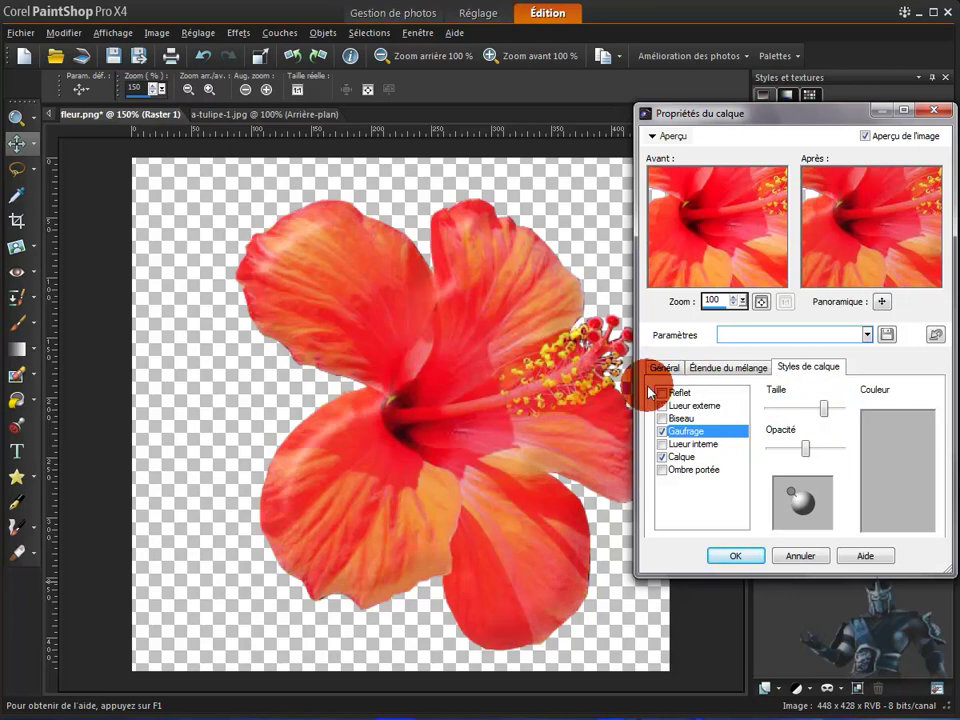
left_click(330, 432)
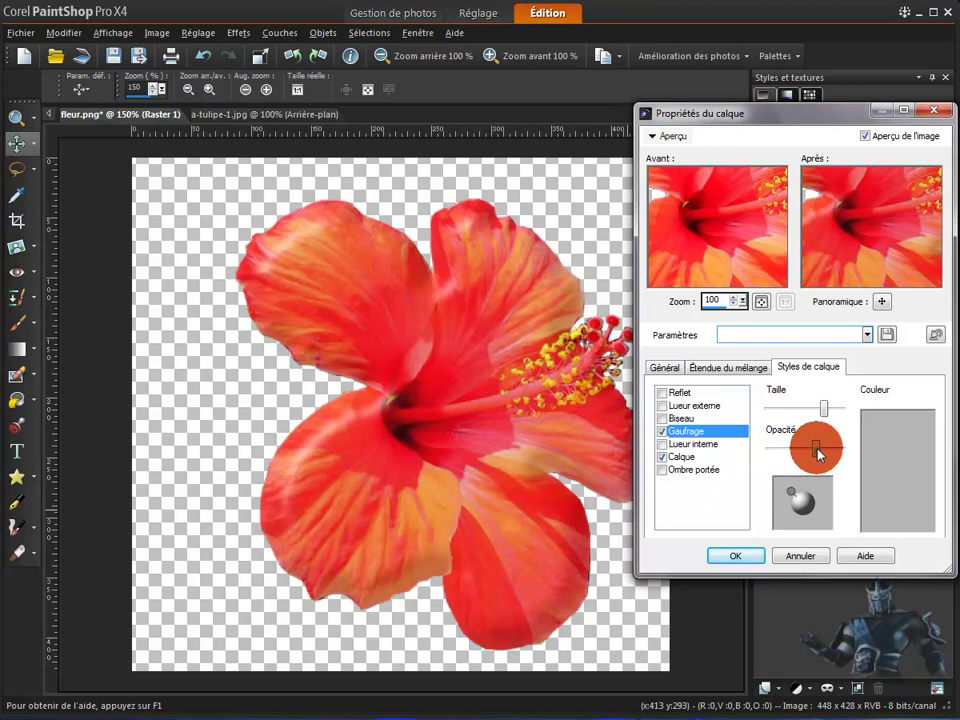
left_click_drag(818, 453, 799, 452)
mouse_move(799, 497)
left_mouse_down()
mouse_move(810, 480)
mouse_move(825, 489)
left_mouse_up()
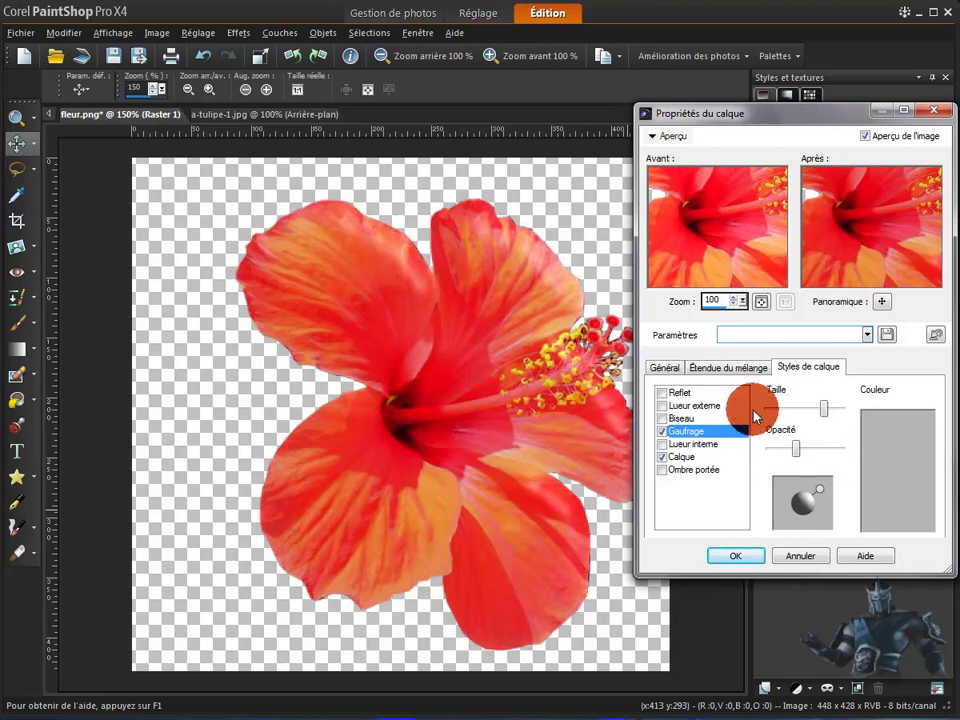
Preview Biseau instead of Gaufrage on the hibiscus layer, with a large size and the opacity lowered to near minimum
left_click(661, 421)
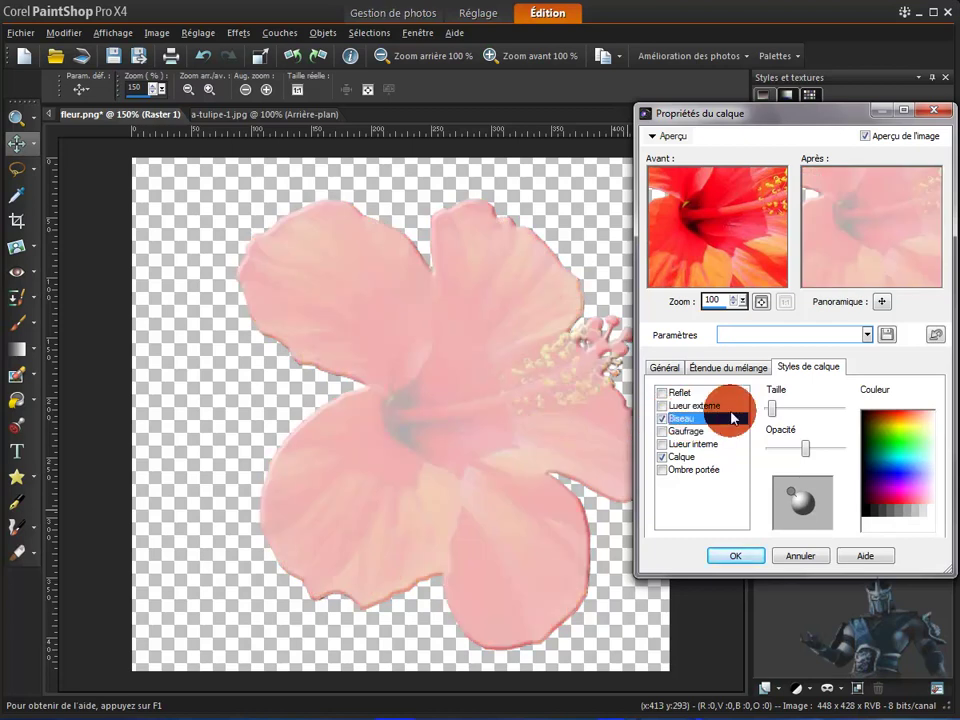
left_click_drag(772, 408, 829, 408)
left_click(807, 450)
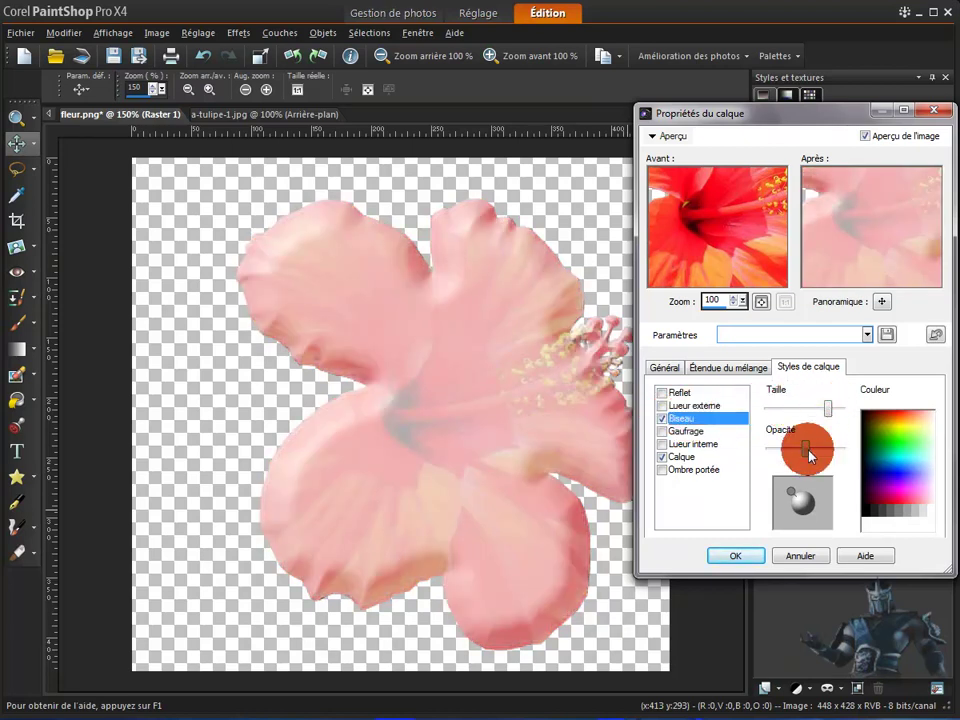
left_click_drag(803, 451, 781, 453)
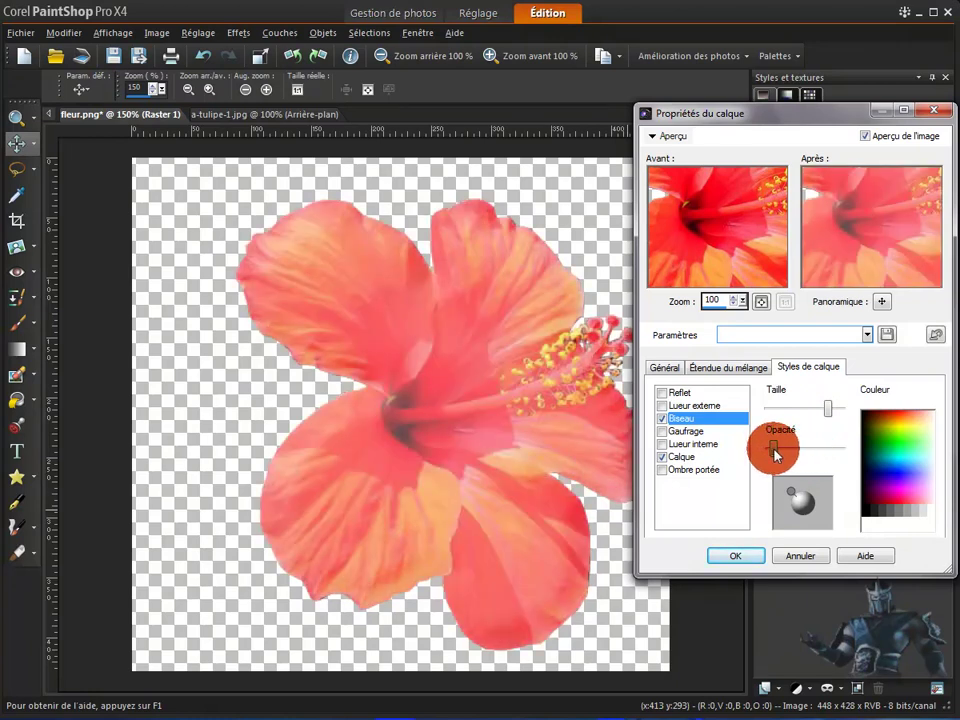
left_click_drag(775, 452, 767, 452)
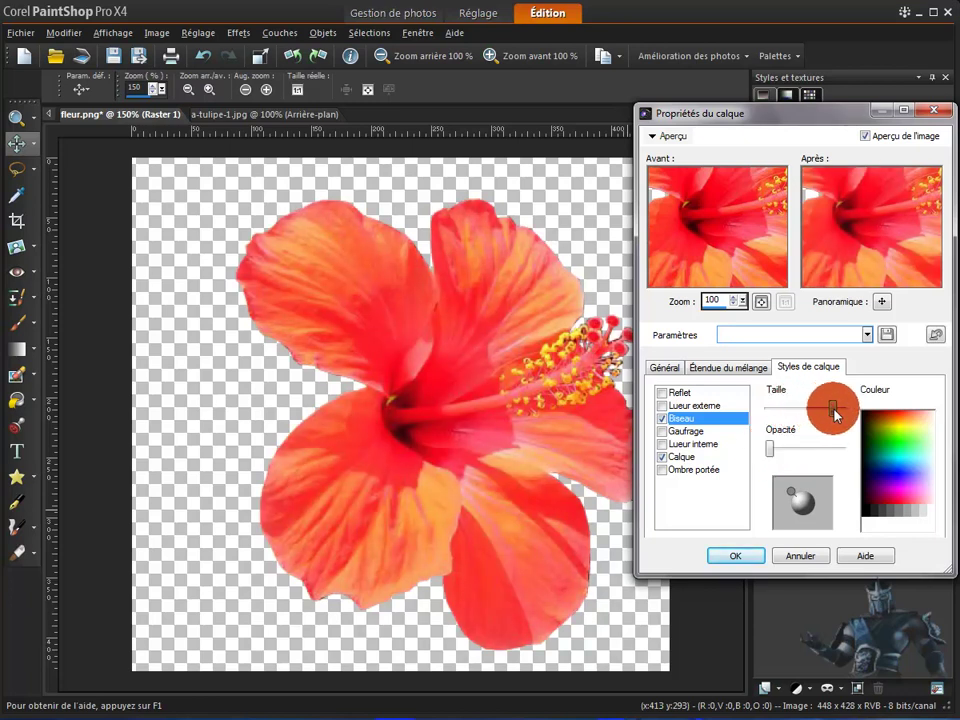
Reduce the bevel size slightly, try a crimson-pink bevel colour, and cancel the layer property changes
left_click_drag(836, 412, 818, 412)
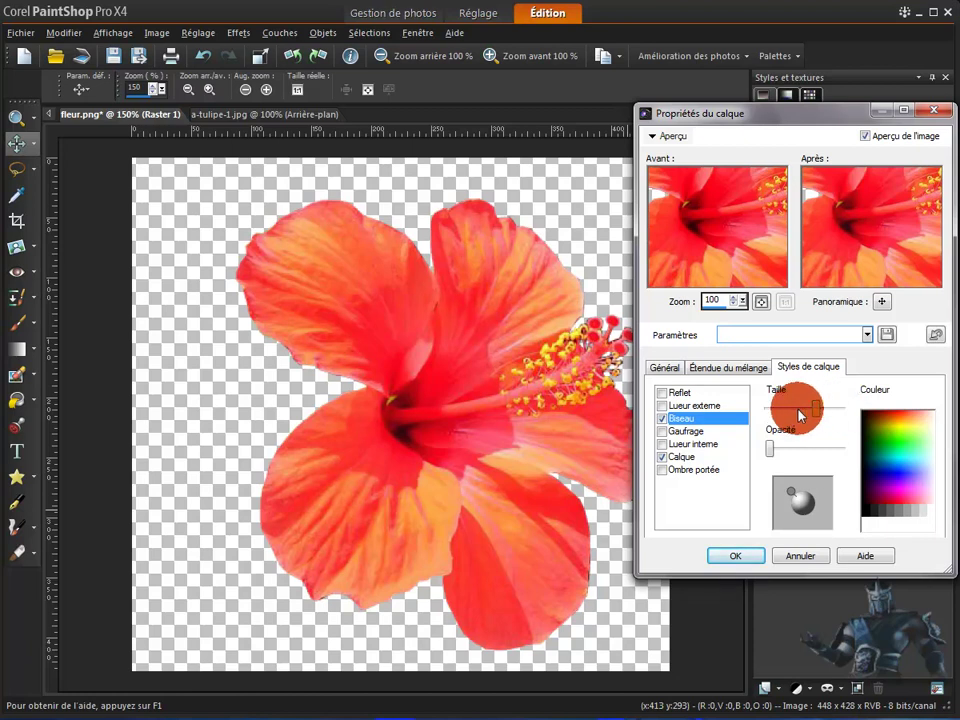
left_click(924, 426)
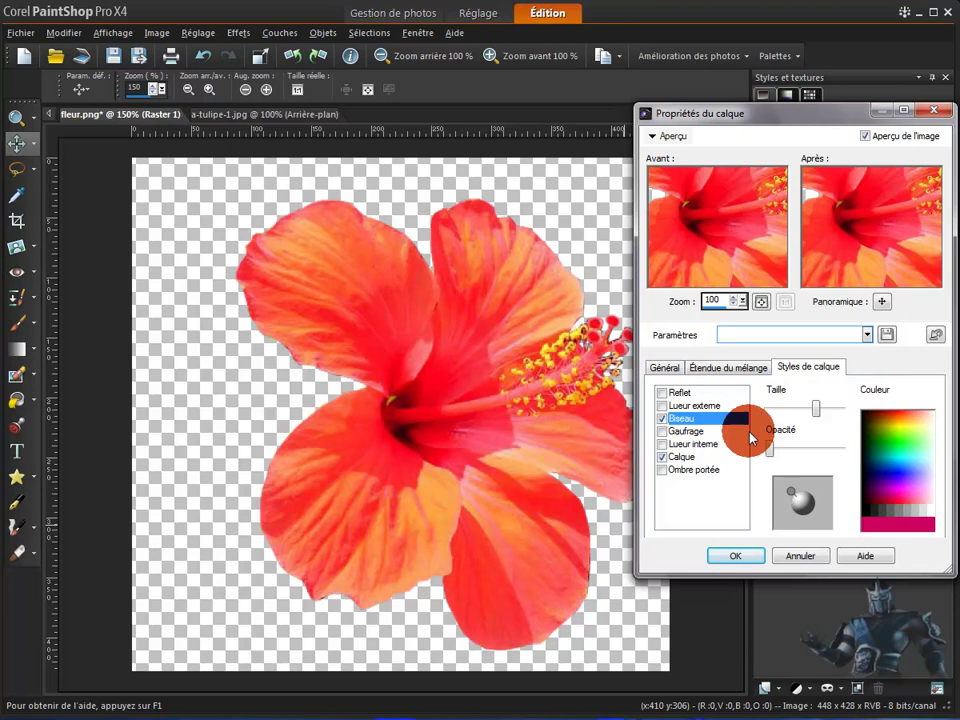
left_click(810, 556)
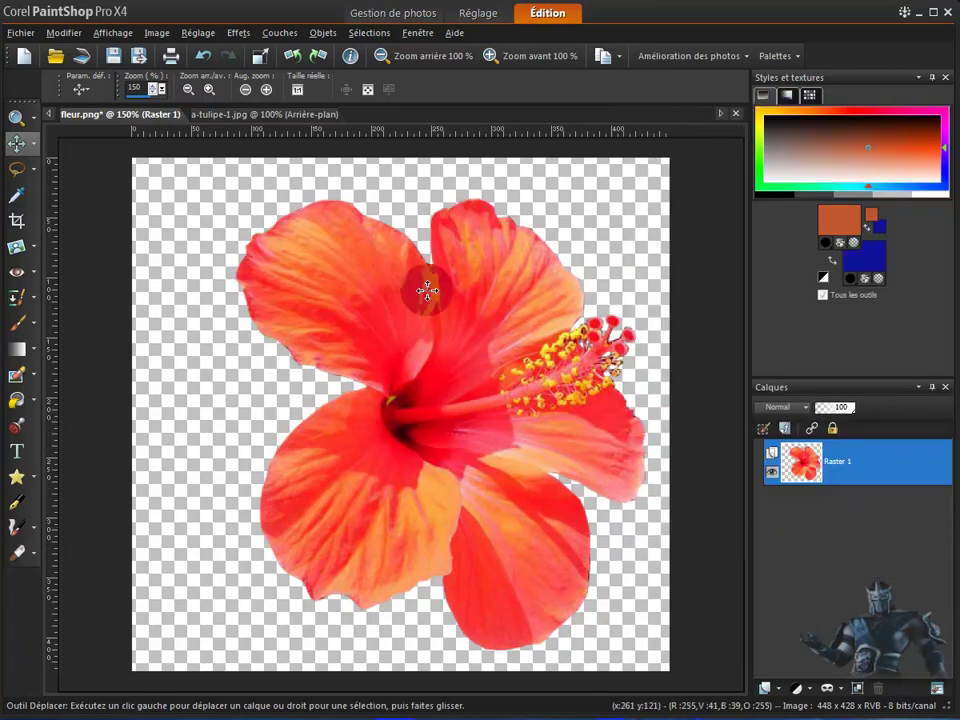